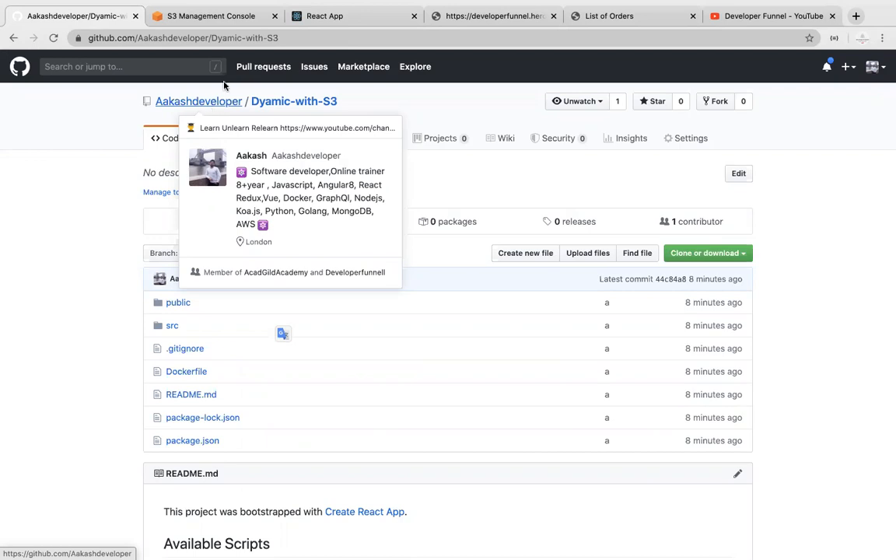
View the local React app, then in Terminal stop its development server and run npm run build for firstapp
{"action": "left_click", "coordinate": [314, 15]}
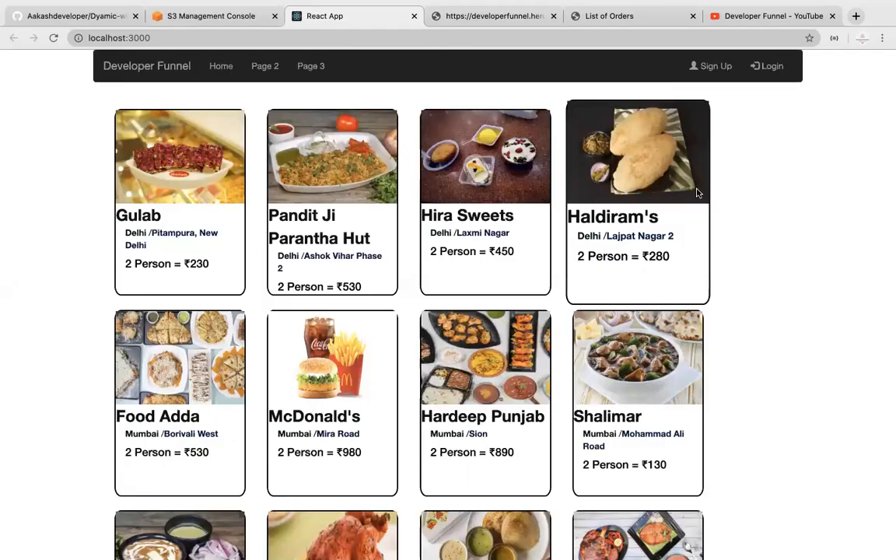
{"action": "key", "text": "ctrl+Right"}
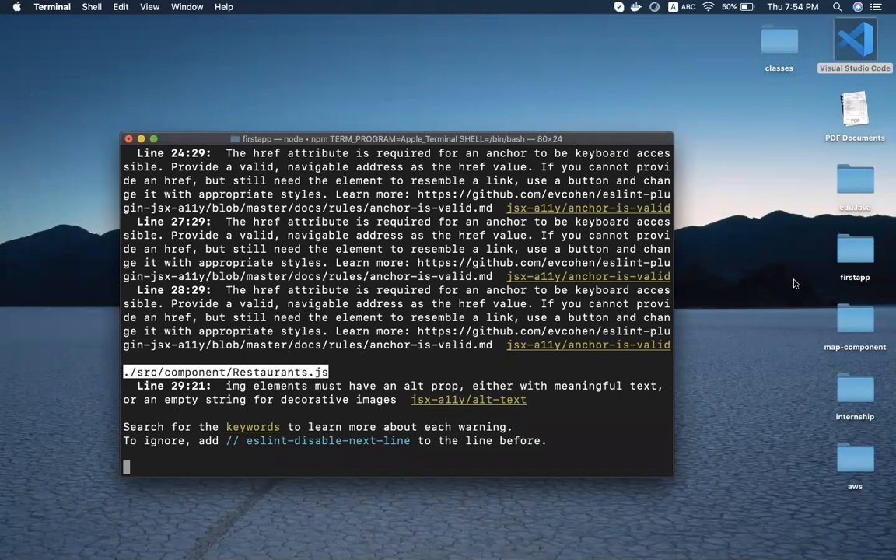
{"action": "key", "text": "ctrl+c"}
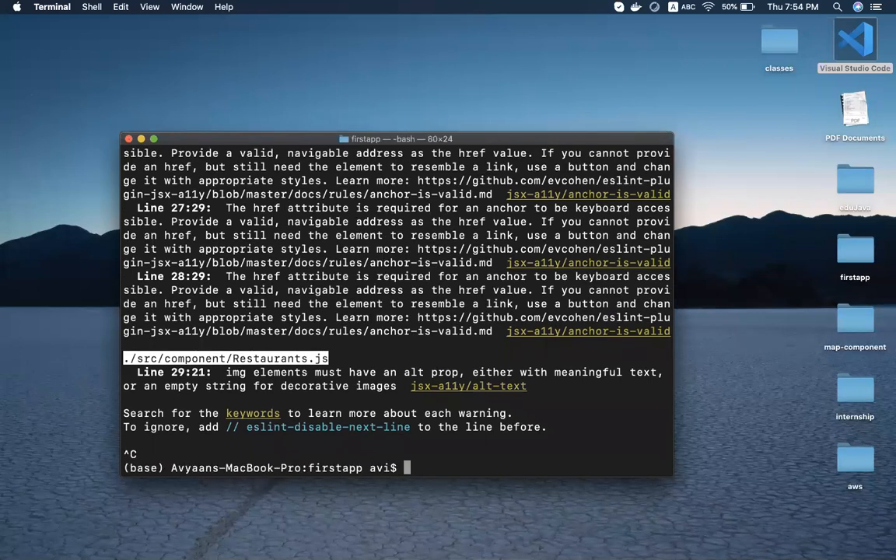
{"action": "type", "text": "npm run build"}
{"action": "key", "text": "Return"}
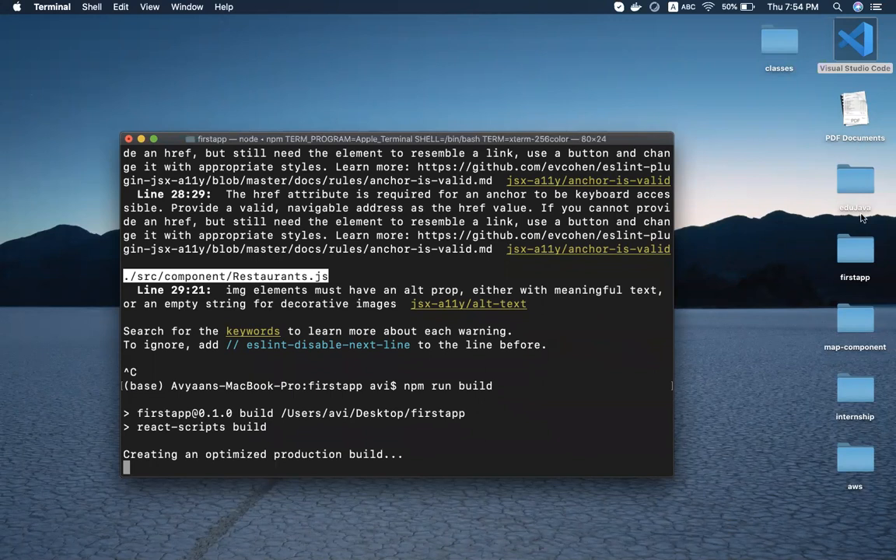
Open the firstapp folder from the desktop, move its Dockerfile beside the .git folder, and open the build folder
{"action": "left_click", "coordinate": [853, 245]}
{"action": "double_click", "coordinate": [854, 246]}
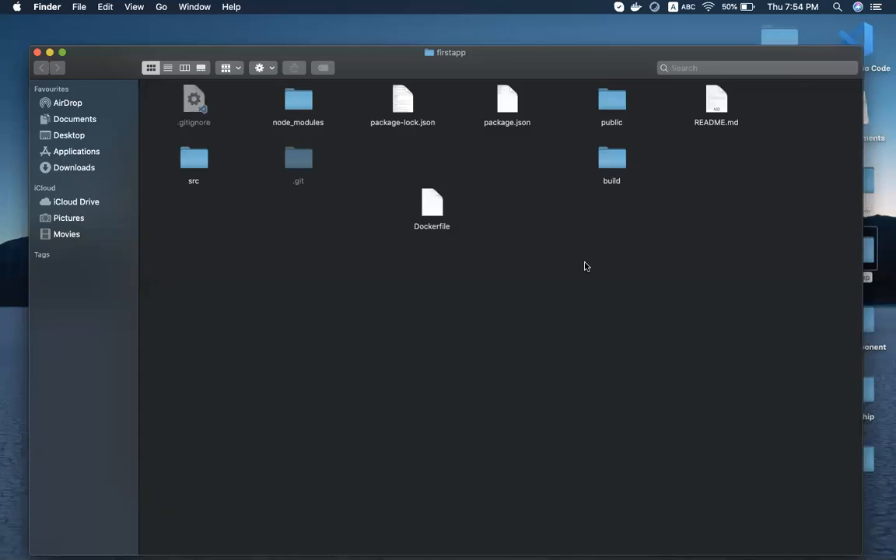
{"action": "left_click_drag", "start_coordinate": [436, 208], "coordinate": [401, 156]}
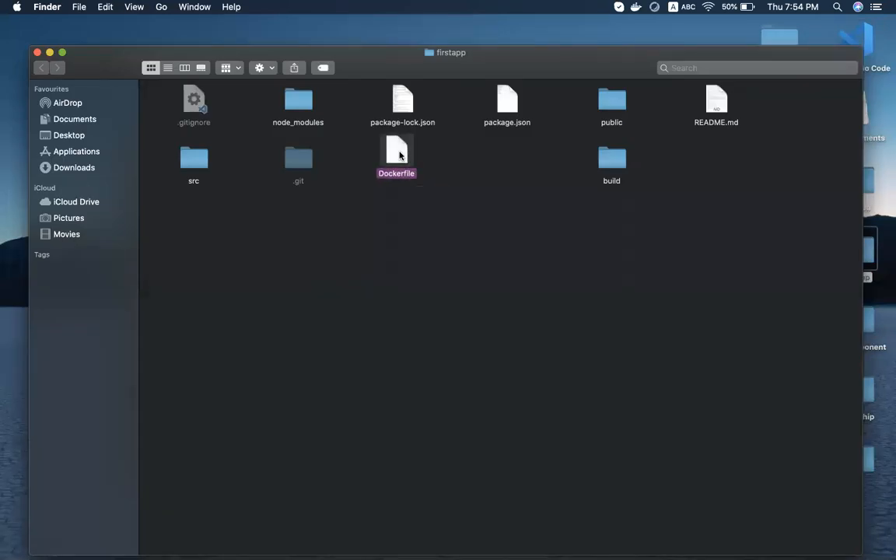
{"action": "left_click", "coordinate": [612, 160]}
{"action": "double_click", "coordinate": [612, 160]}
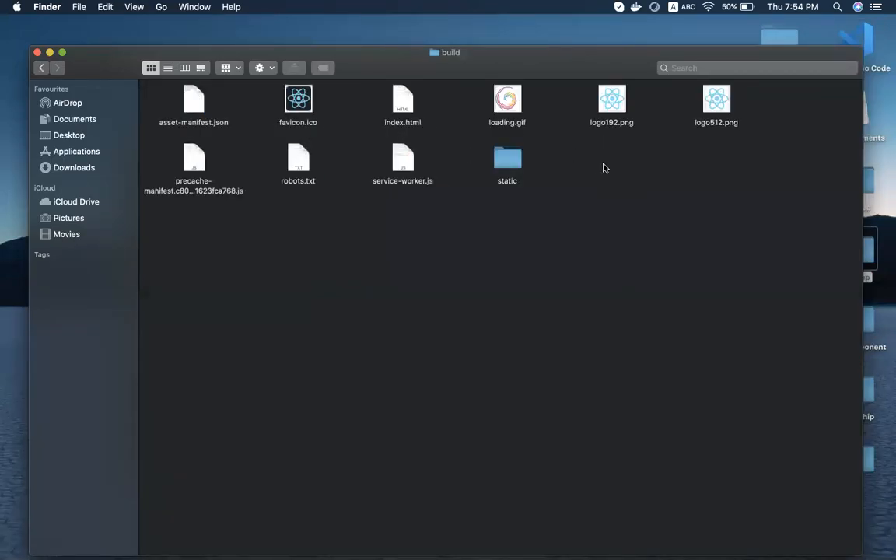
Check the build output in Terminal, minimise that window, and return to the browser
{"action": "left_click_drag", "start_coordinate": [336, 56], "coordinate": [493, 54]}
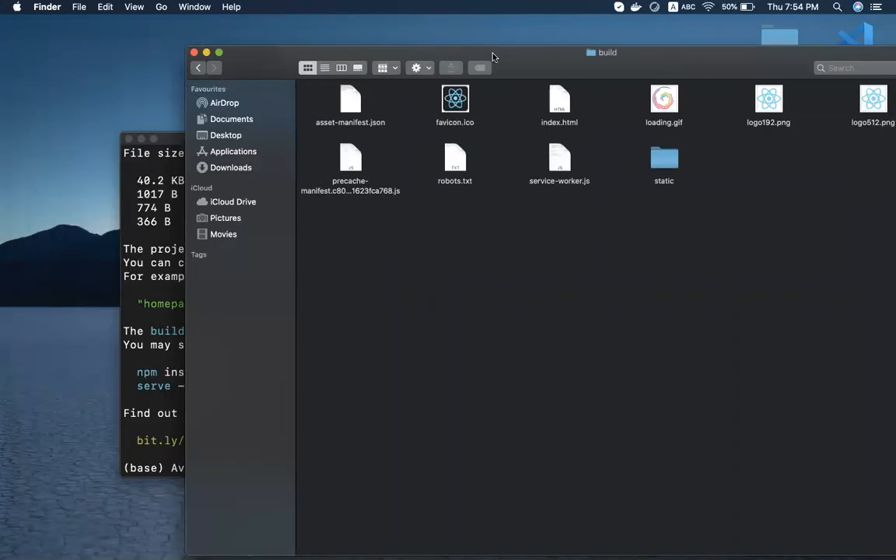
{"action": "left_click", "coordinate": [150, 286]}
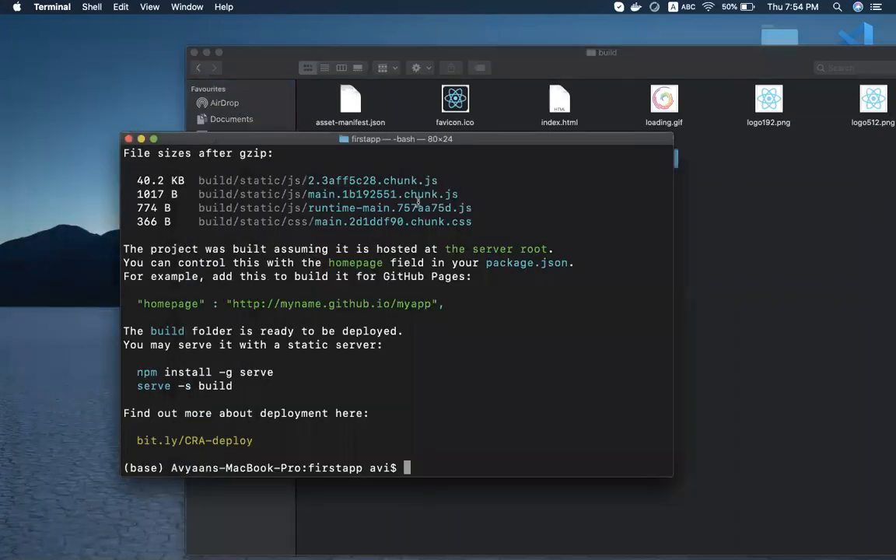
{"action": "left_click", "coordinate": [144, 139]}
{"action": "left_click_drag", "start_coordinate": [254, 52], "coordinate": [137, 49]}
{"action": "key", "text": "ctrl+Left"}
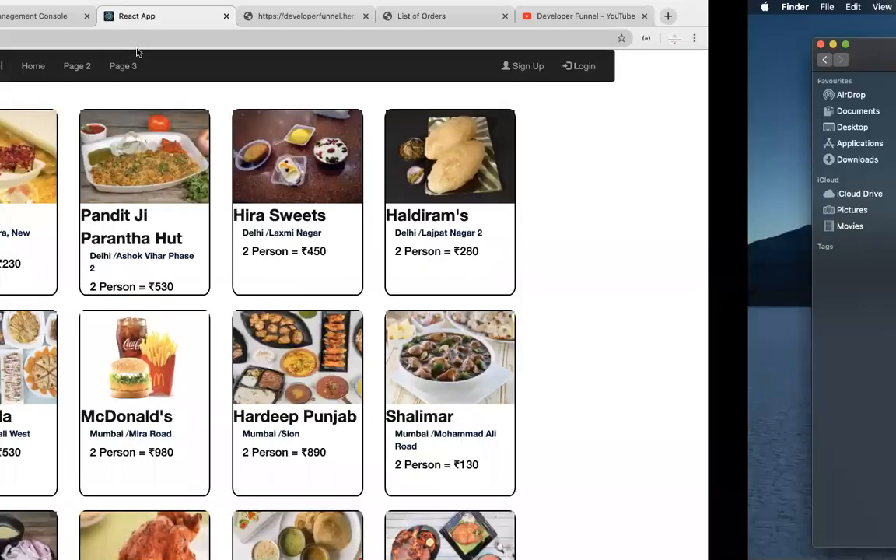
View the S3 bucket list and the BigRock orders, and open the .xyz domain's order in a new tab
{"action": "left_click", "coordinate": [230, 15]}
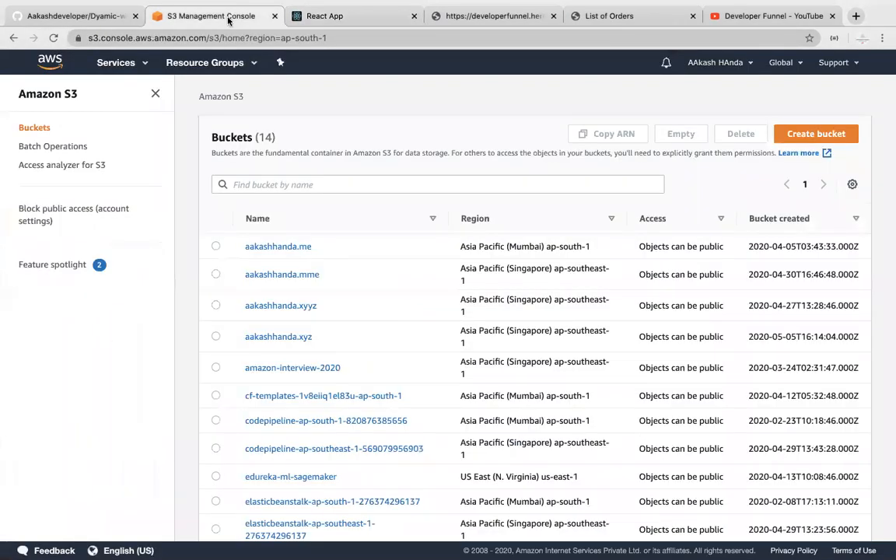
{"action": "left_click", "coordinate": [601, 19]}
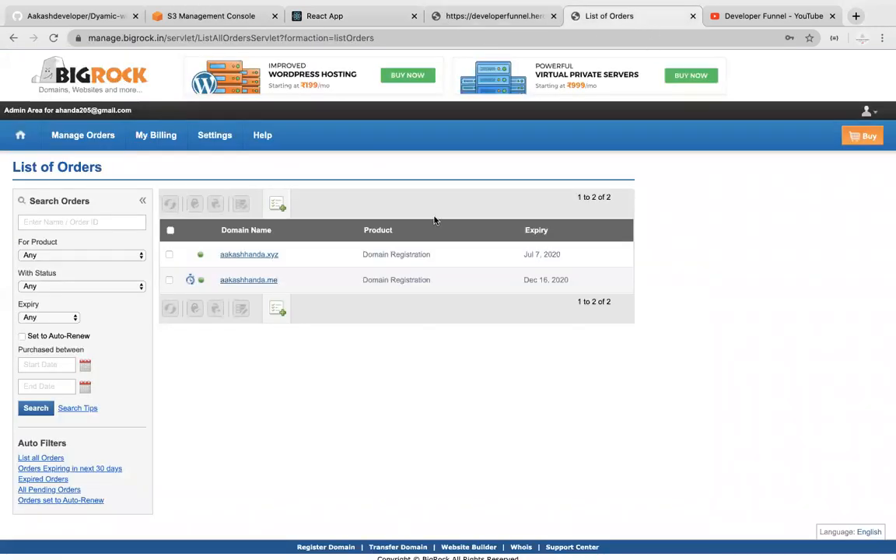
{"action": "right_click", "coordinate": [257, 255]}
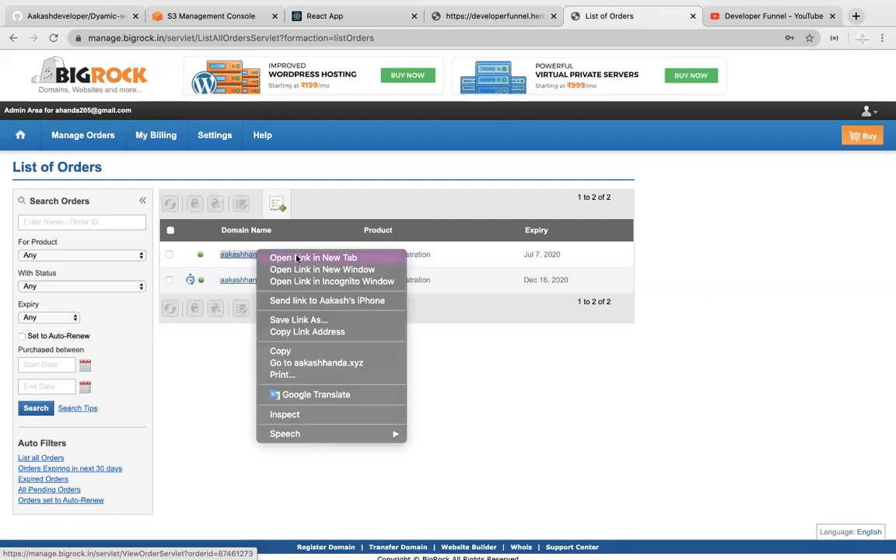
{"action": "left_click", "coordinate": [297, 258]}
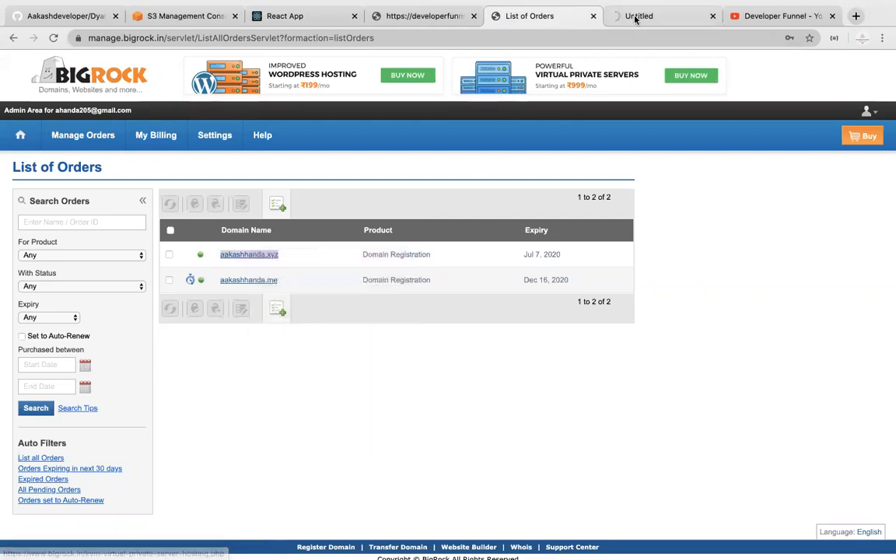
{"action": "left_click", "coordinate": [634, 19]}
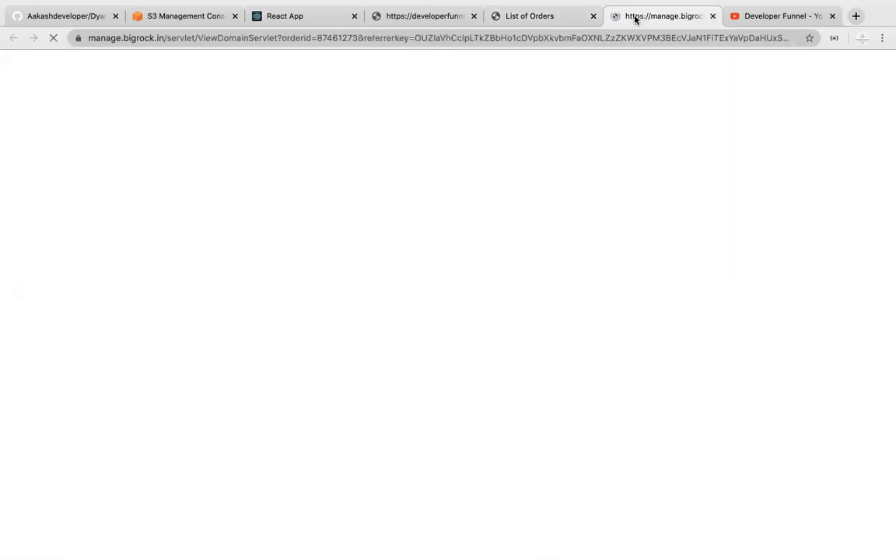
Load the .xyz domain's website in the domain management tab
{"action": "left_click", "coordinate": [570, 38]}
{"action": "type", "text": "aa"}
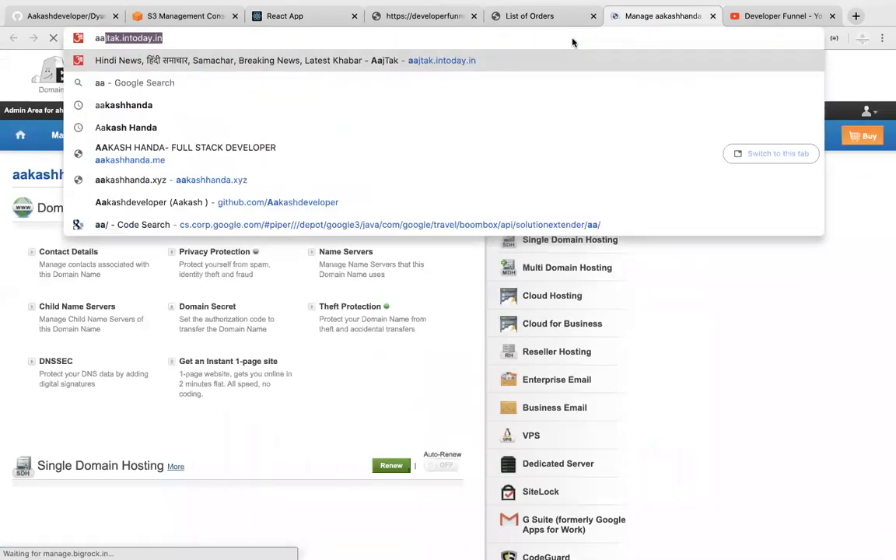
{"action": "type", "text": "k"}
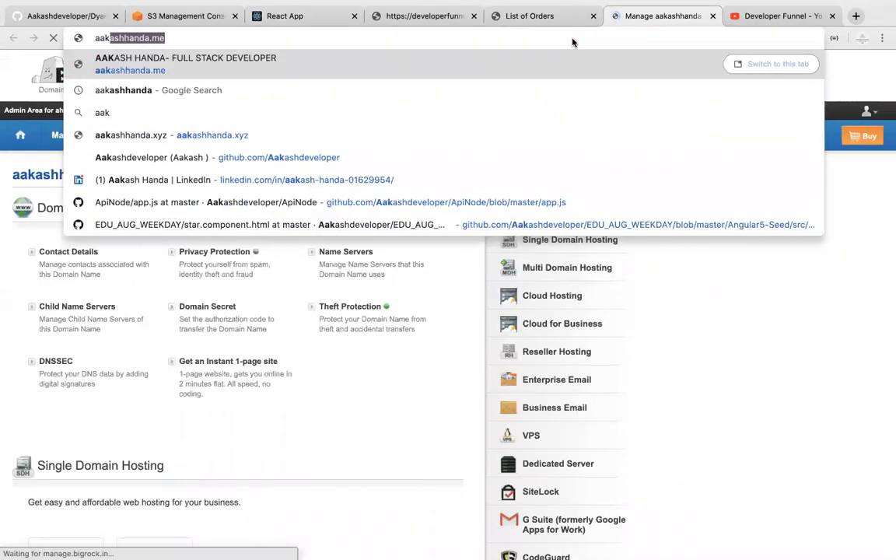
{"action": "type", "text": "ashhanda.xyz"}
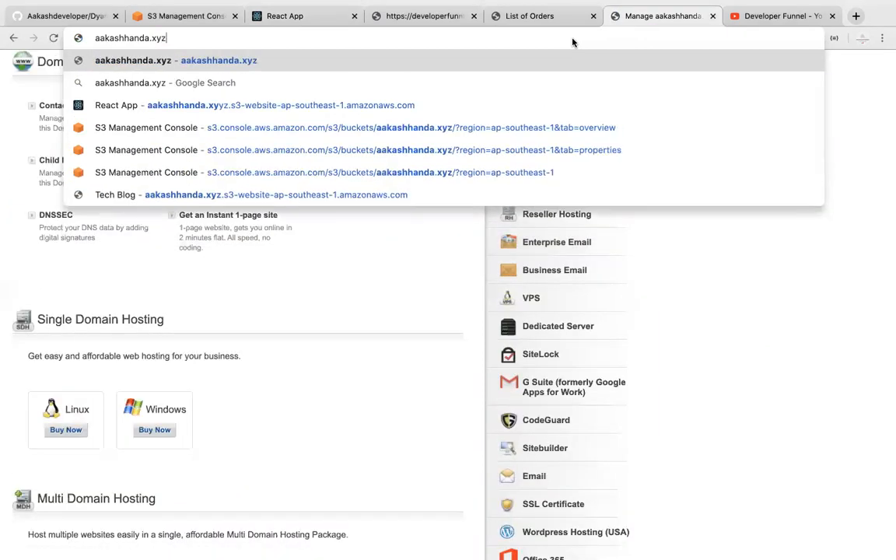
{"action": "key", "text": "Return"}
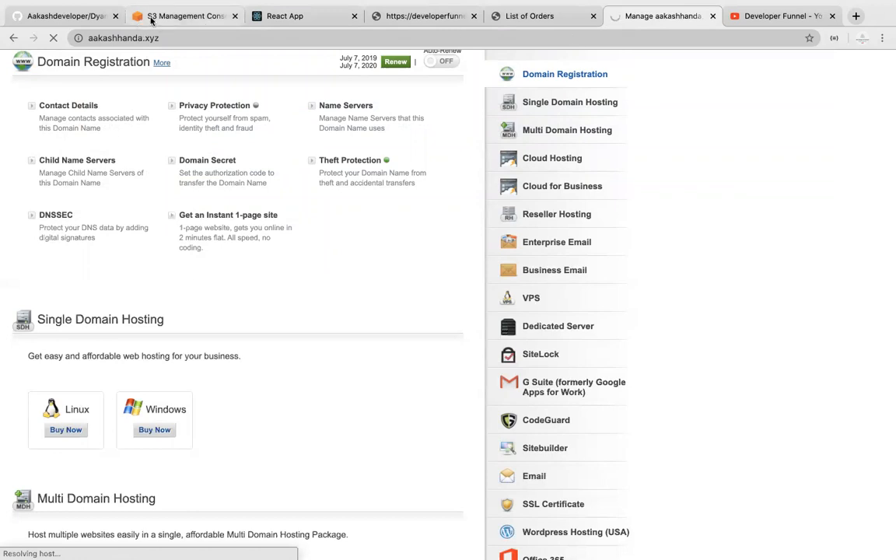
Review the local React app, the S3 bucket list and the page for the .xyz domain
{"action": "left_click", "coordinate": [292, 14]}
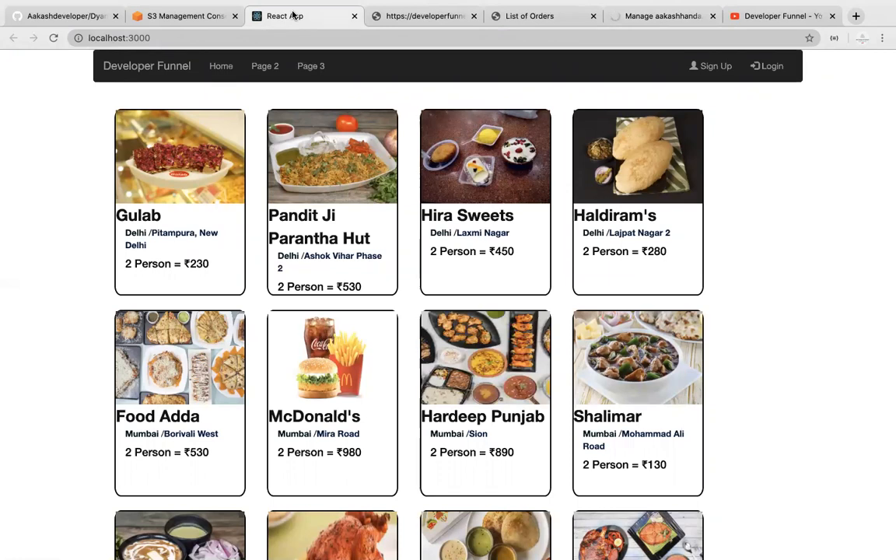
{"action": "left_click", "coordinate": [181, 17]}
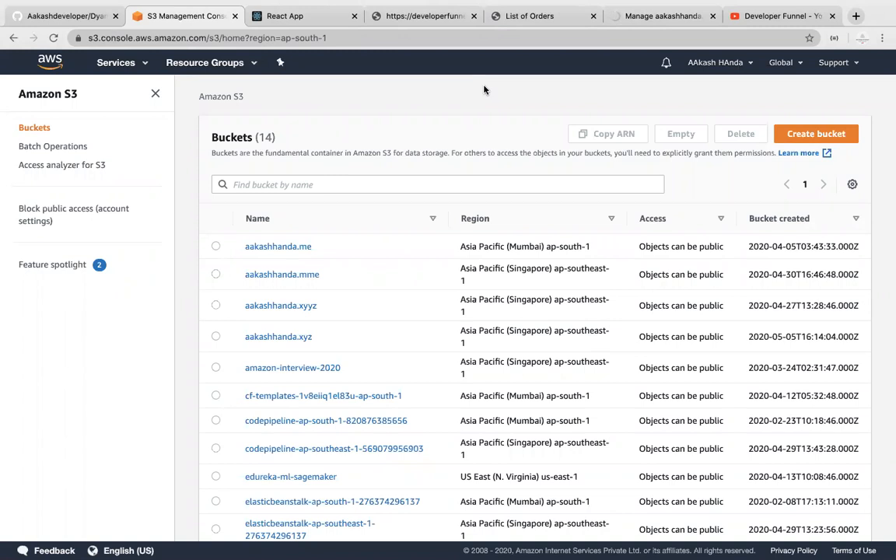
{"action": "left_click", "coordinate": [653, 16]}
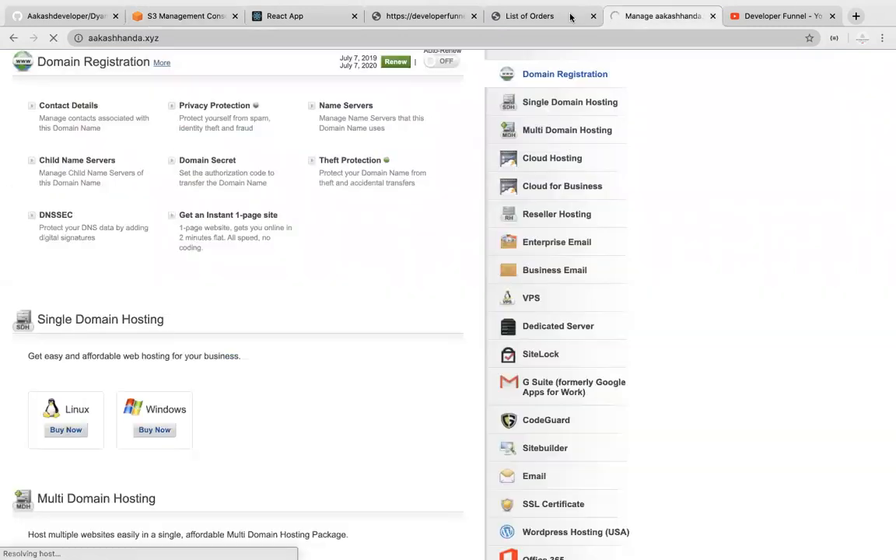
Start an upload in the S3 bucket for the .xyz domain and browse to the firstapp folder
{"action": "left_click", "coordinate": [187, 16]}
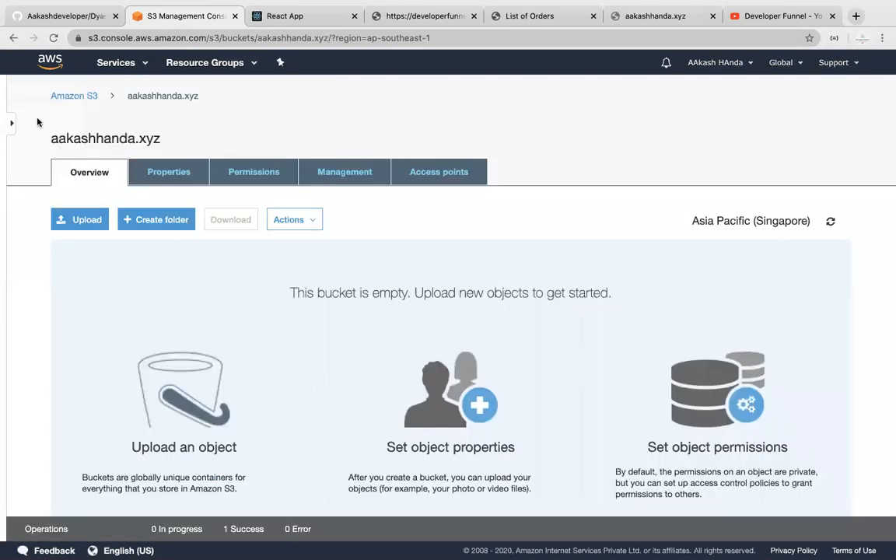
{"action": "left_click", "coordinate": [80, 220]}
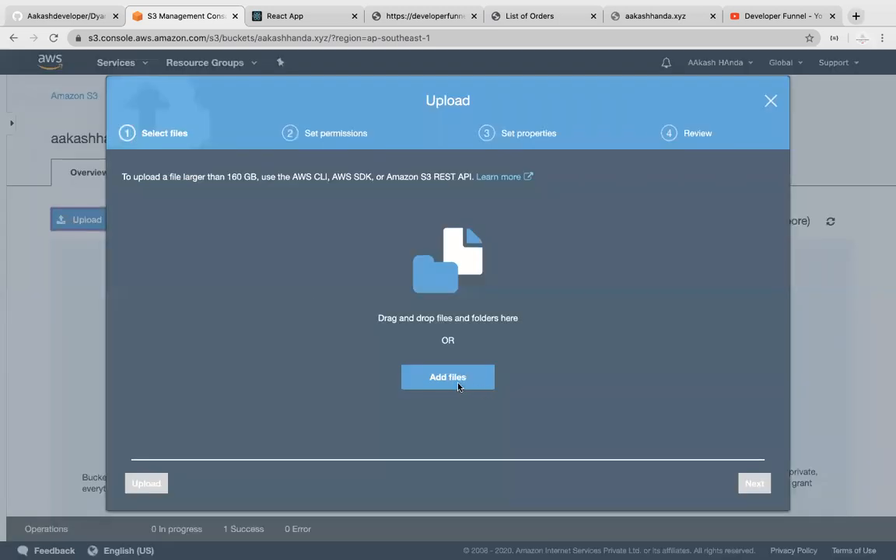
{"action": "left_click", "coordinate": [432, 378]}
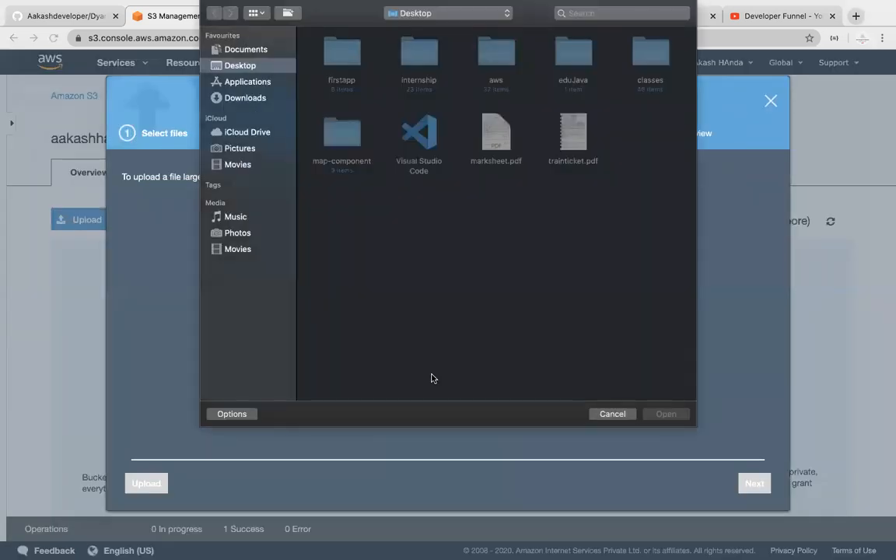
{"action": "double_click", "coordinate": [344, 61]}
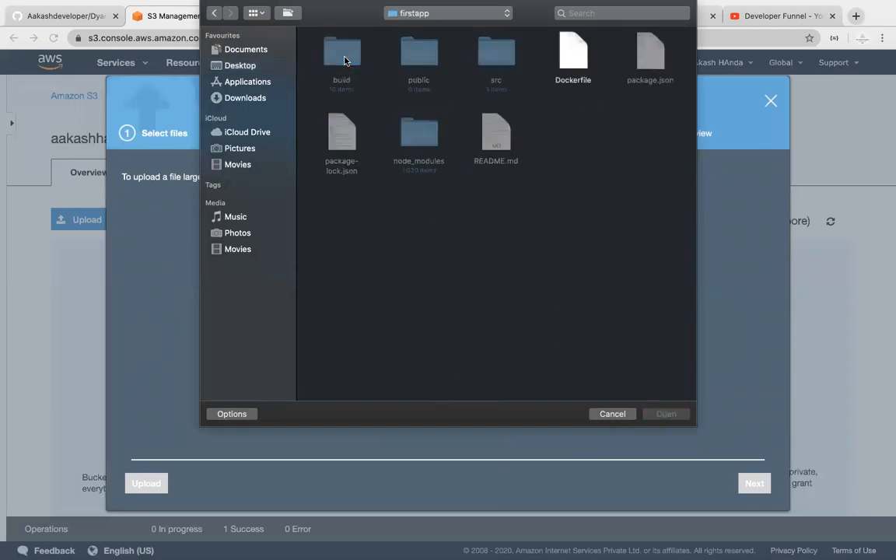
{"action": "left_click", "coordinate": [568, 66]}
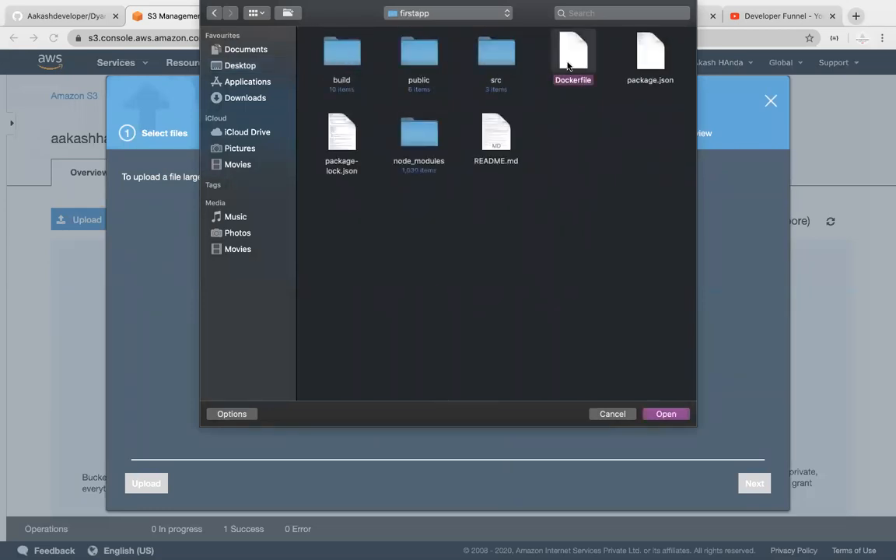
{"action": "left_click", "coordinate": [650, 56], "text": "super"}
{"action": "left_click", "coordinate": [355, 144], "text": "super"}
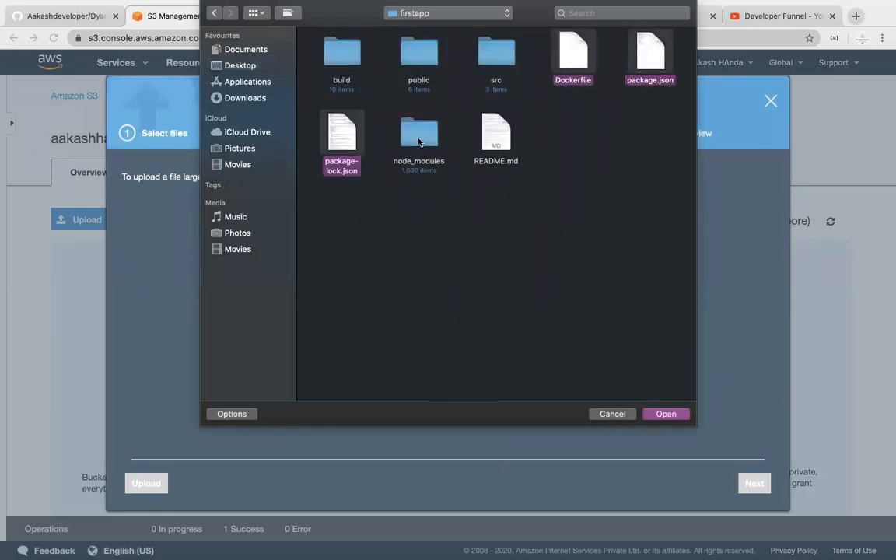
{"action": "left_click", "coordinate": [489, 139], "text": "super"}
{"action": "left_click", "coordinate": [577, 136]}
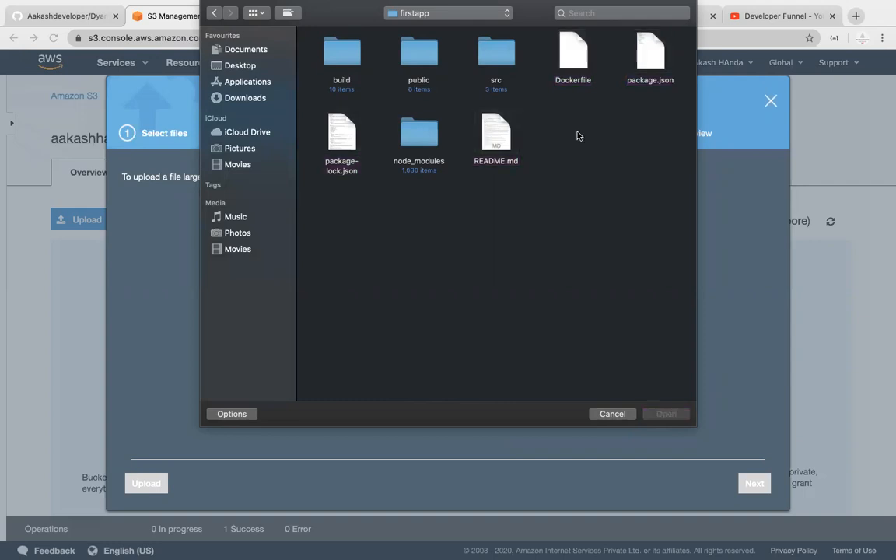
Add every file from the build folder, leaving out the static folder, to the upload and continue to the permissions settings
{"action": "double_click", "coordinate": [342, 55]}
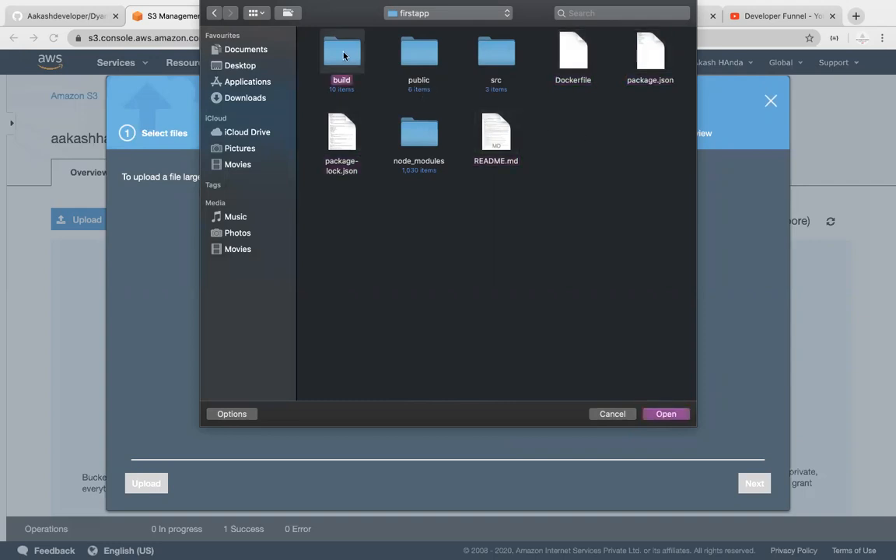
{"action": "left_click", "coordinate": [413, 54]}
{"action": "left_click", "coordinate": [496, 58], "text": "super"}
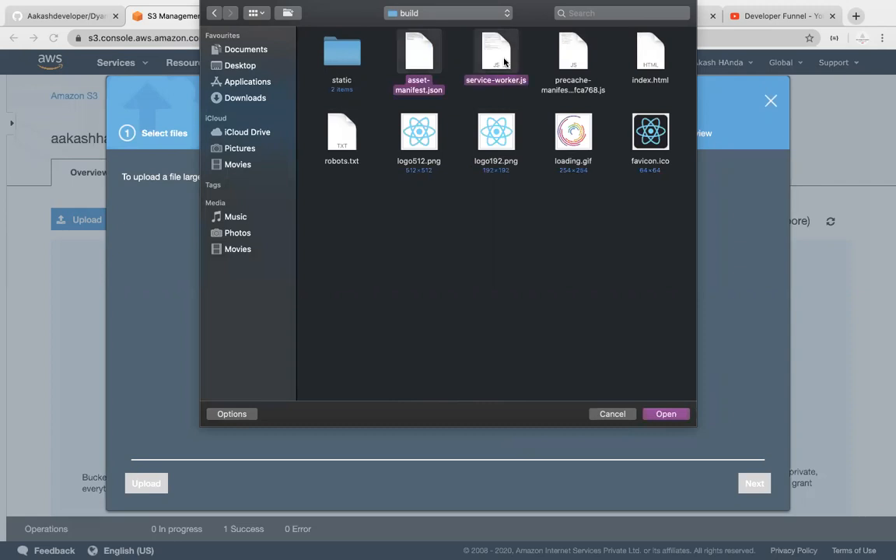
{"action": "left_click", "coordinate": [573, 55], "text": "super"}
{"action": "left_click", "coordinate": [650, 54], "text": "super"}
{"action": "left_click", "coordinate": [650, 131], "text": "super"}
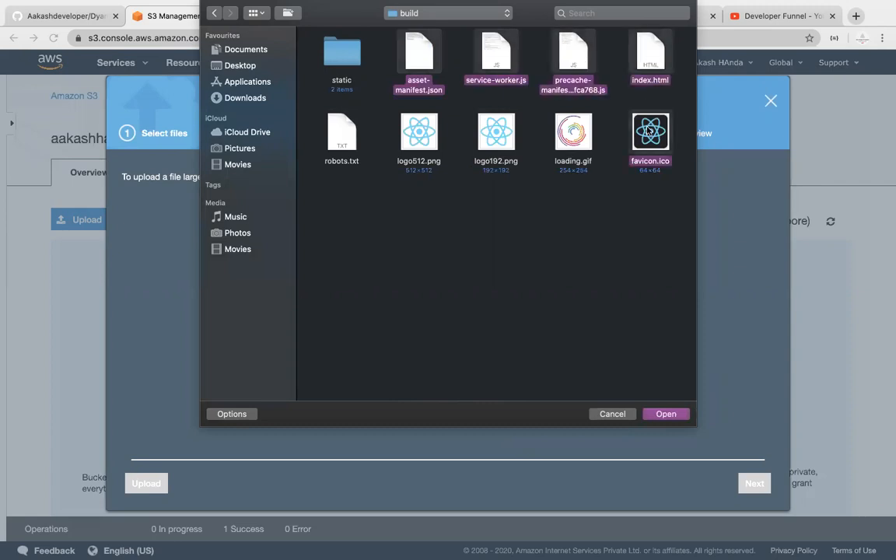
{"action": "left_click", "coordinate": [573, 131], "text": "super"}
{"action": "left_click", "coordinate": [496, 131], "text": "super"}
{"action": "left_click", "coordinate": [419, 131], "text": "super"}
{"action": "left_click", "coordinate": [344, 133], "text": "super"}
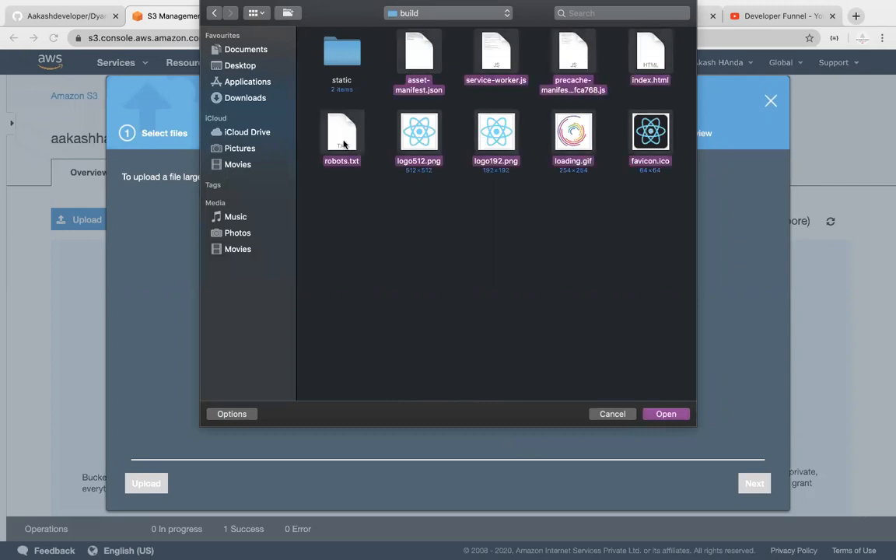
{"action": "left_click", "coordinate": [667, 415]}
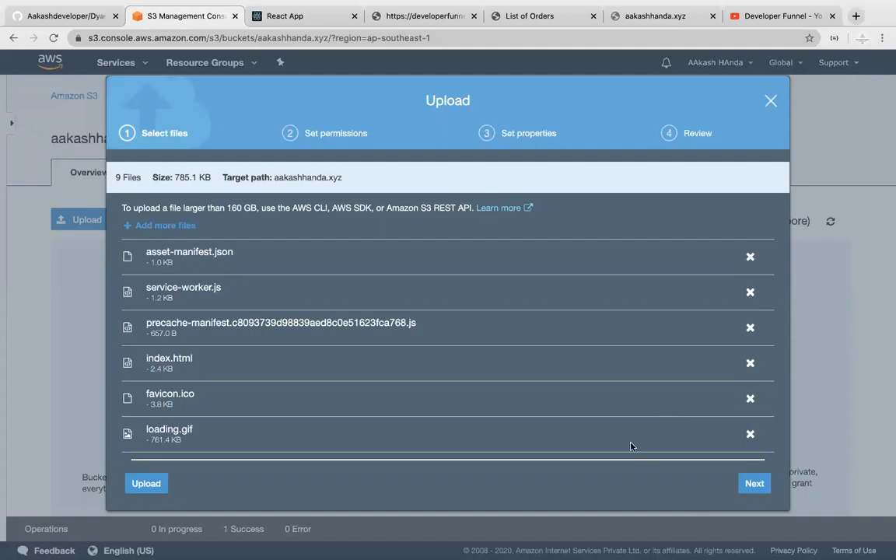
{"action": "left_click", "coordinate": [751, 484]}
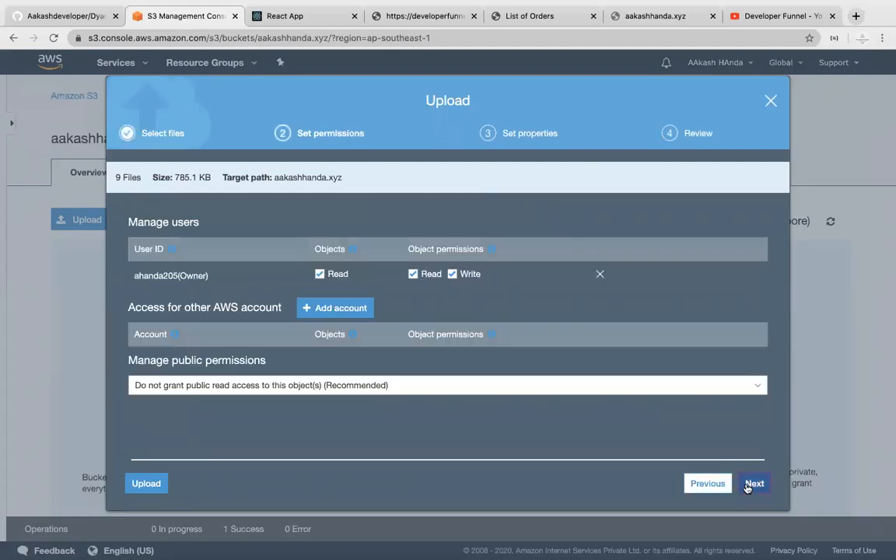
Upload the build files to the bucket root with the default permissions and the Standard storage class
{"action": "left_click", "coordinate": [751, 484]}
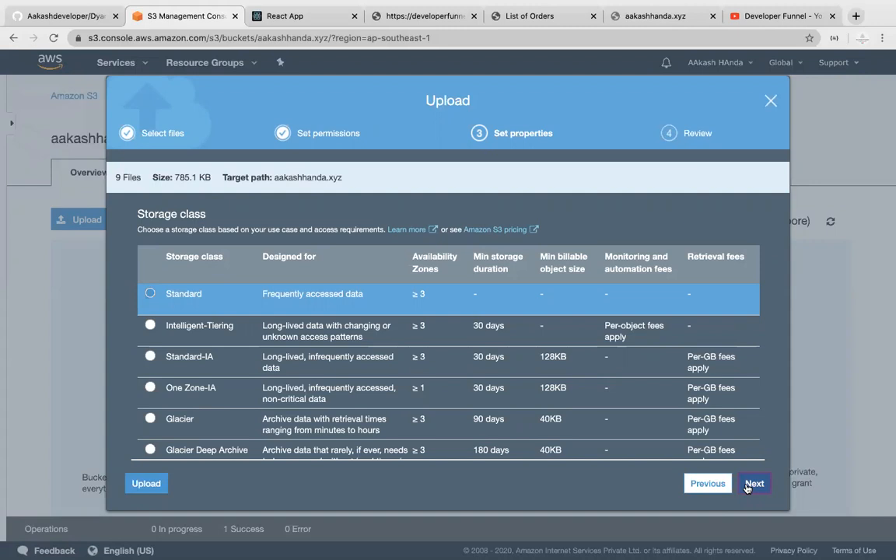
{"action": "left_click", "coordinate": [748, 486]}
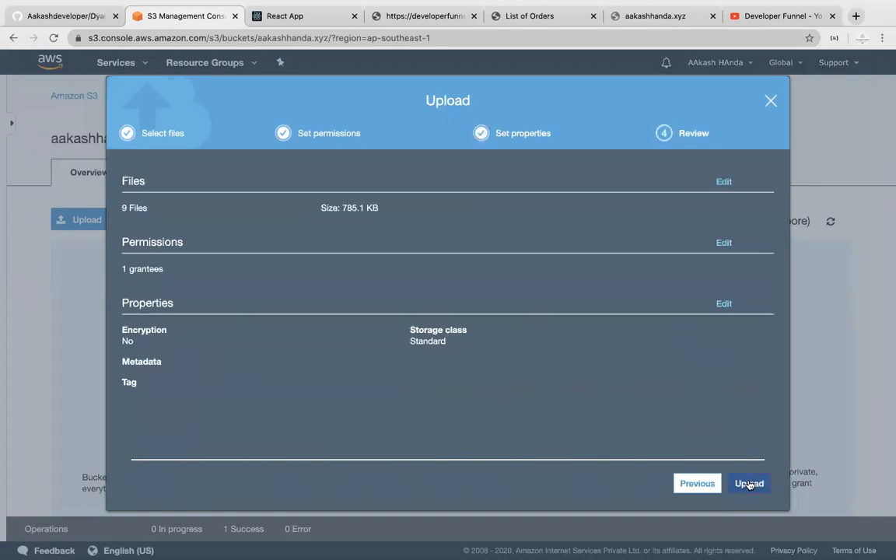
{"action": "left_click", "coordinate": [748, 484]}
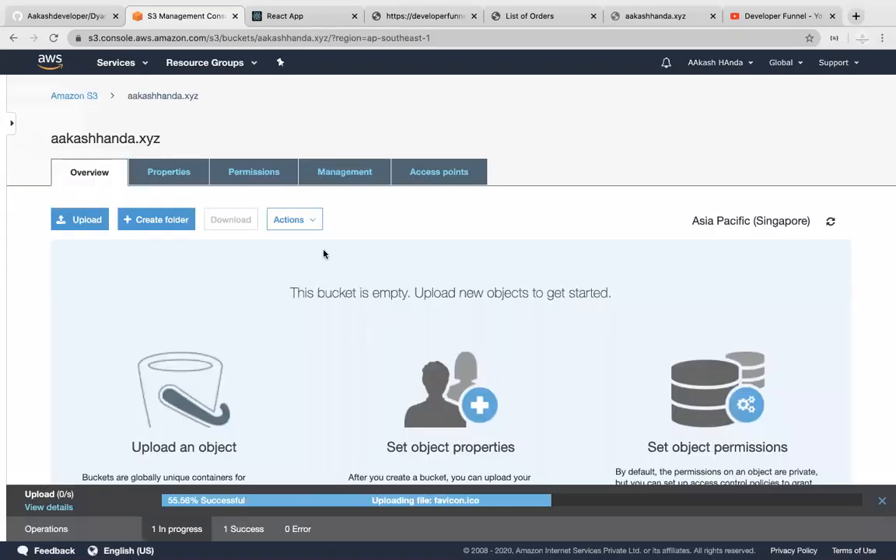
Inspect the css and js subfolders of the local build's static folder in Finder
{"action": "key", "text": "ctrl+Right"}
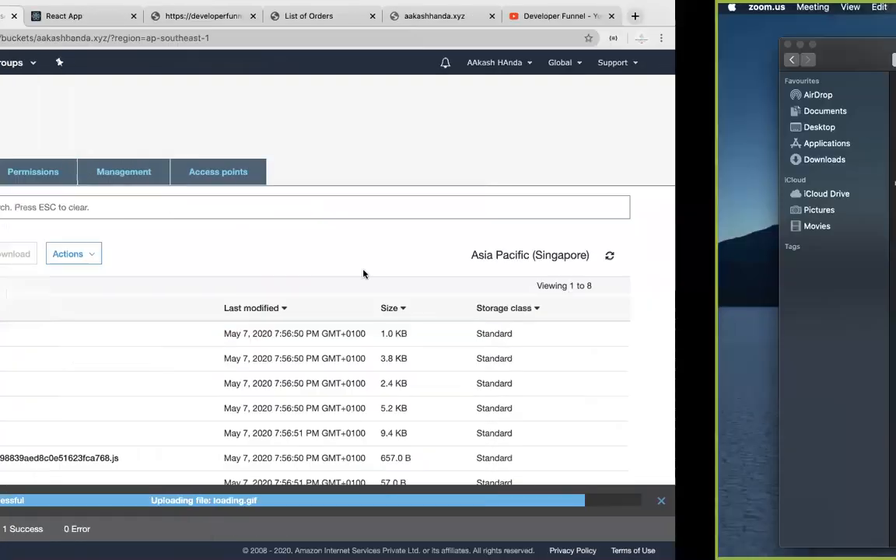
{"action": "left_click", "coordinate": [547, 155]}
{"action": "double_click", "coordinate": [546, 156]}
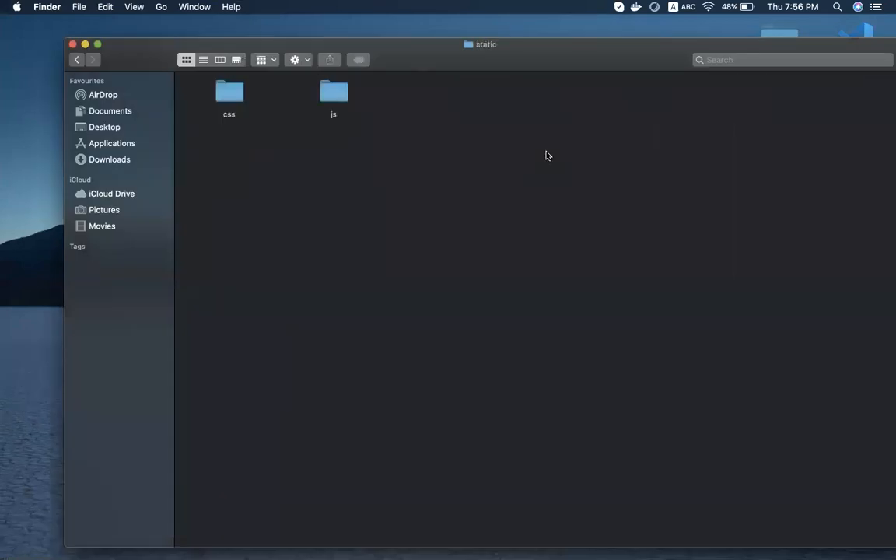
{"action": "double_click", "coordinate": [228, 94]}
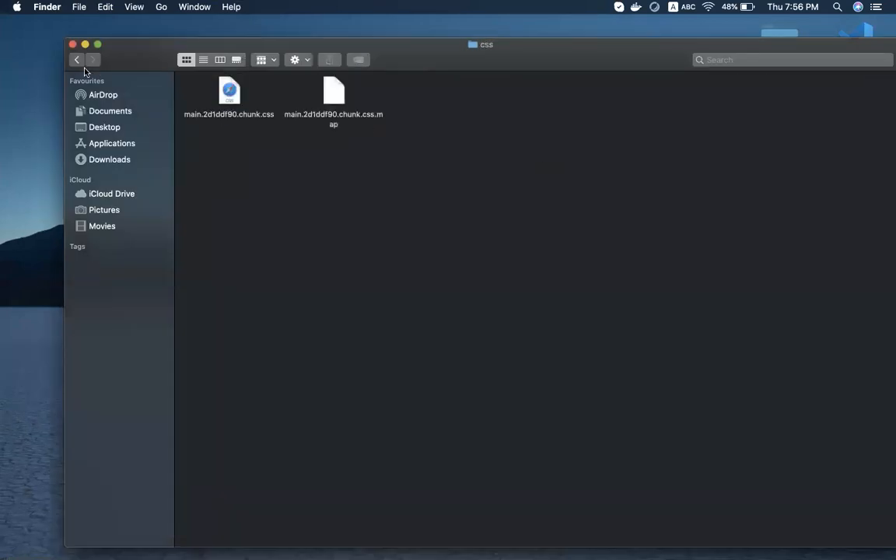
{"action": "left_click", "coordinate": [76, 60]}
{"action": "double_click", "coordinate": [300, 89]}
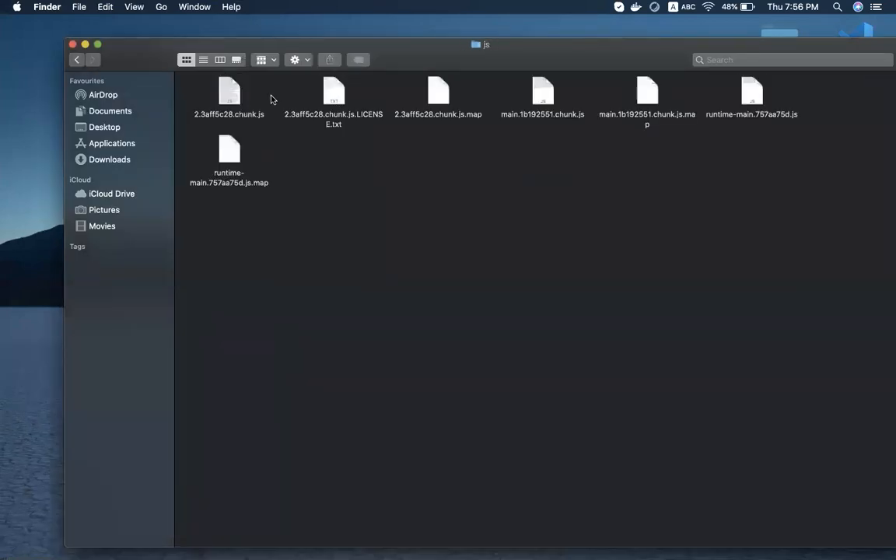
{"action": "left_click", "coordinate": [76, 60]}
{"action": "left_click", "coordinate": [76, 60]}
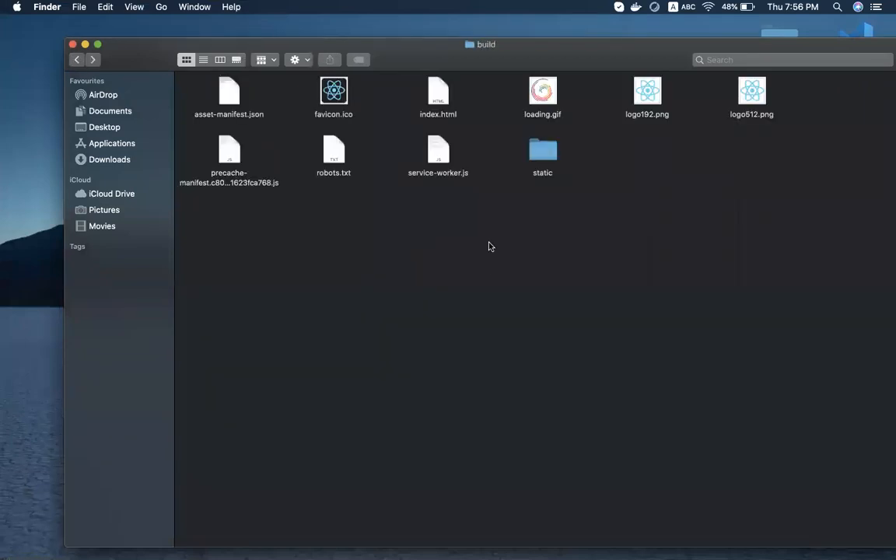
Create a folder named static in the S3 bucket, using the bucket's encryption settings
{"action": "key", "text": "ctrl+Left"}
{"action": "left_click", "coordinate": [145, 258]}
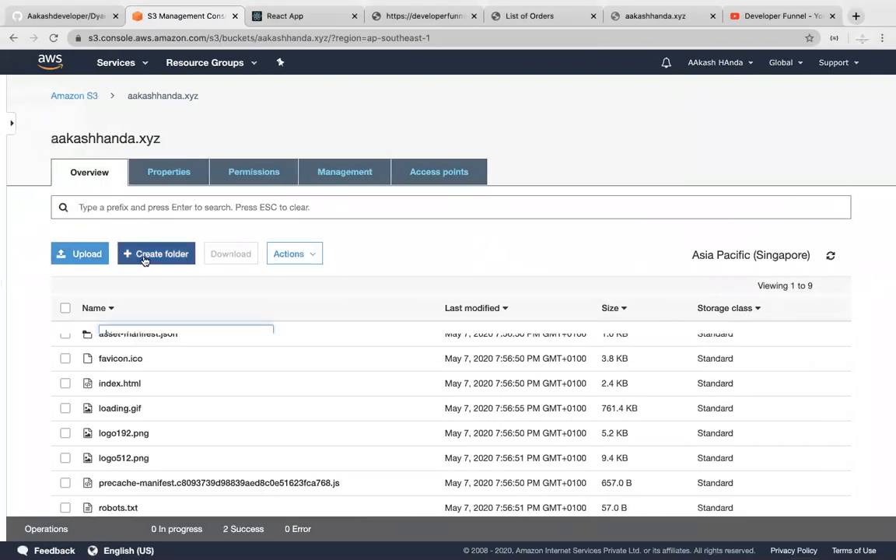
{"action": "type", "text": "static"}
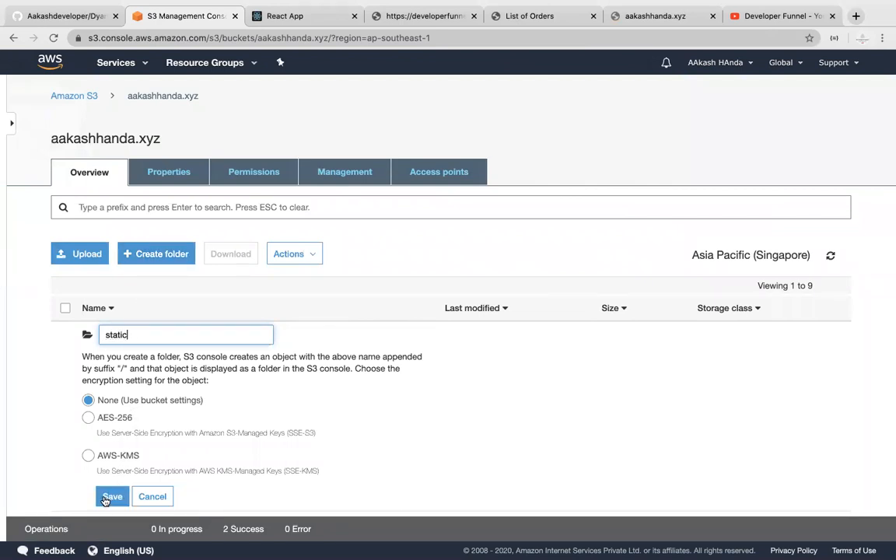
{"action": "scroll", "coordinate": [111, 482], "scroll_direction": "down", "scroll_amount": 1}
{"action": "left_click", "coordinate": [111, 454]}
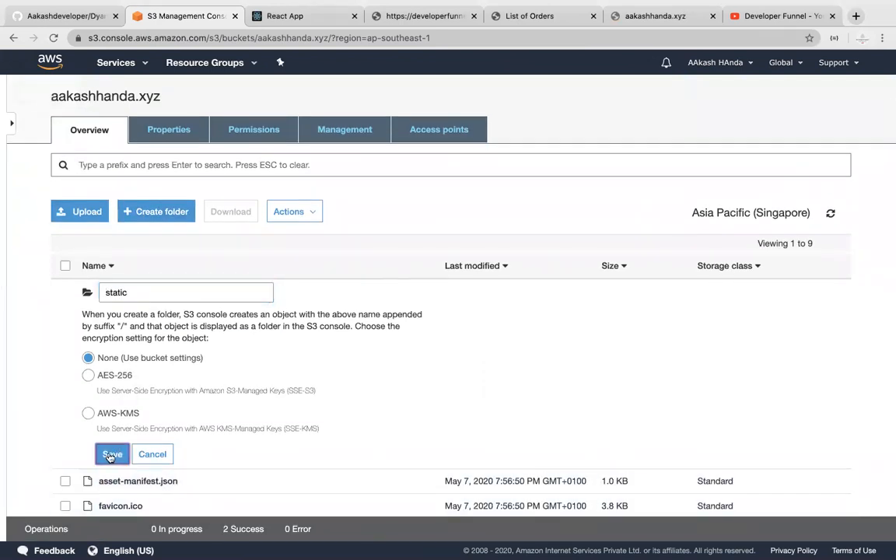
Create two folders named css and js inside the bucket's static folder
{"action": "left_click", "coordinate": [111, 293]}
{"action": "left_click", "coordinate": [127, 258]}
{"action": "type", "text": "css"}
{"action": "left_click", "coordinate": [112, 496]}
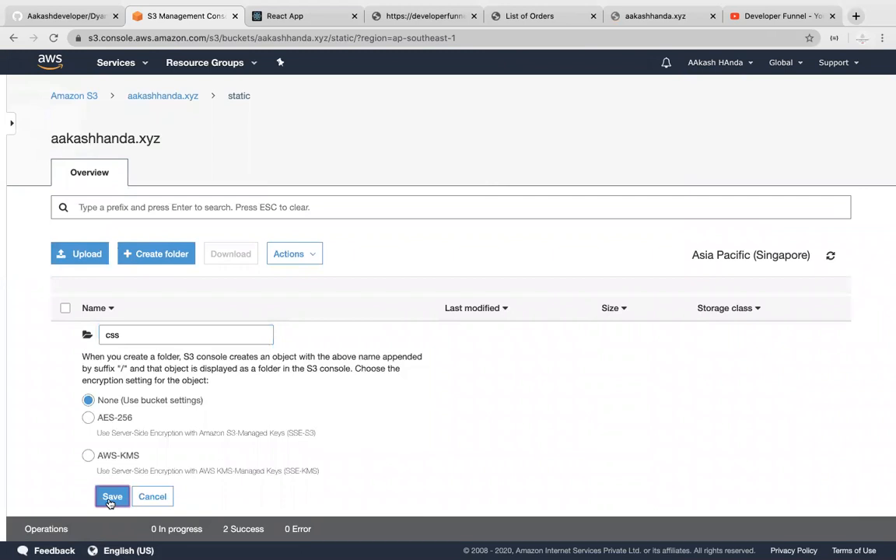
{"action": "left_click", "coordinate": [156, 263]}
{"action": "type", "text": "js"}
{"action": "key", "text": "Return"}
Start an upload in the bucket's static/css folder and add all files from the local build/static/css folder
{"action": "left_click", "coordinate": [111, 334]}
{"action": "left_click", "coordinate": [78, 254]}
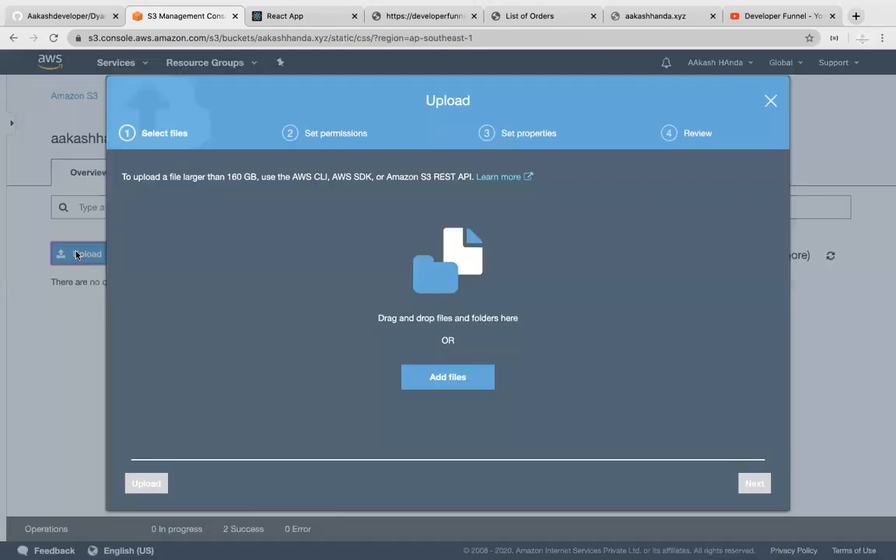
{"action": "left_click", "coordinate": [426, 378]}
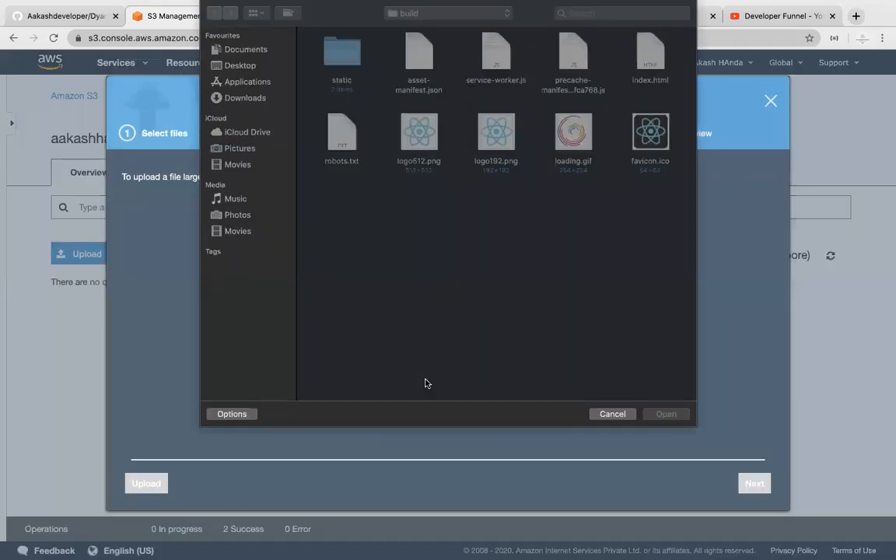
{"action": "double_click", "coordinate": [349, 58]}
{"action": "double_click", "coordinate": [418, 59]}
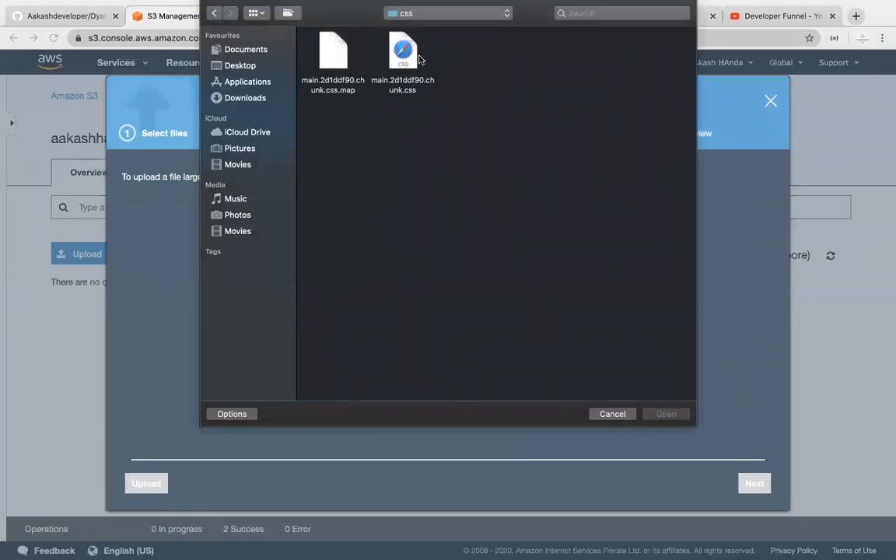
{"action": "key", "text": "super+a"}
{"action": "left_click", "coordinate": [666, 414]}
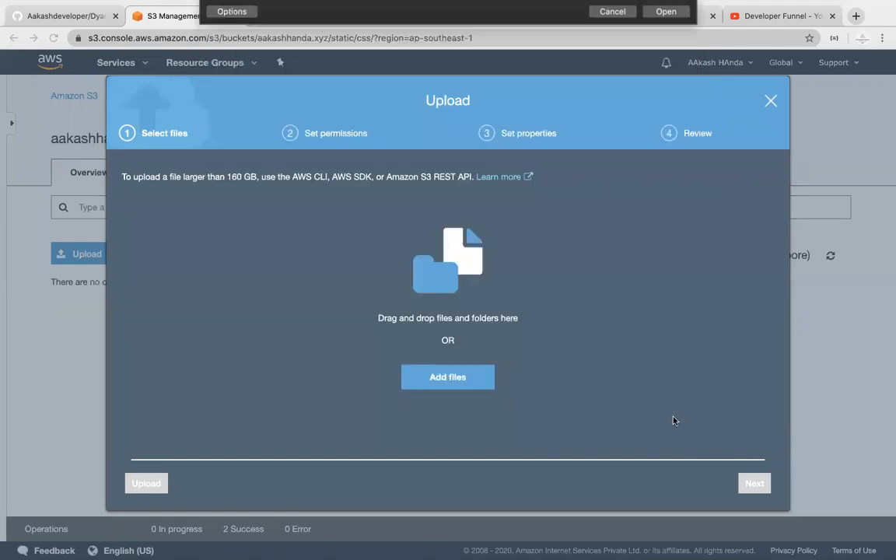
Complete the css files' upload with default permissions and the Standard storage class
{"action": "left_click", "coordinate": [753, 484]}
{"action": "left_click", "coordinate": [753, 483]}
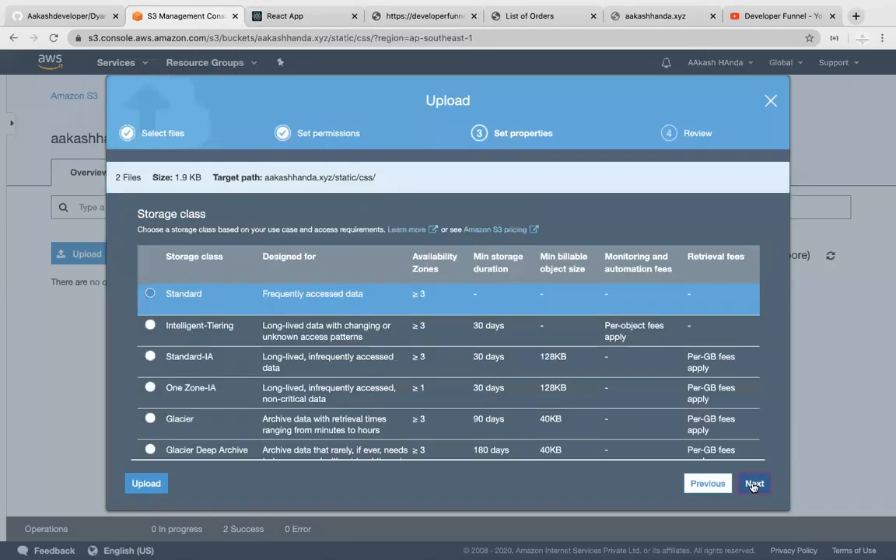
{"action": "left_click", "coordinate": [753, 483]}
{"action": "left_click", "coordinate": [750, 484]}
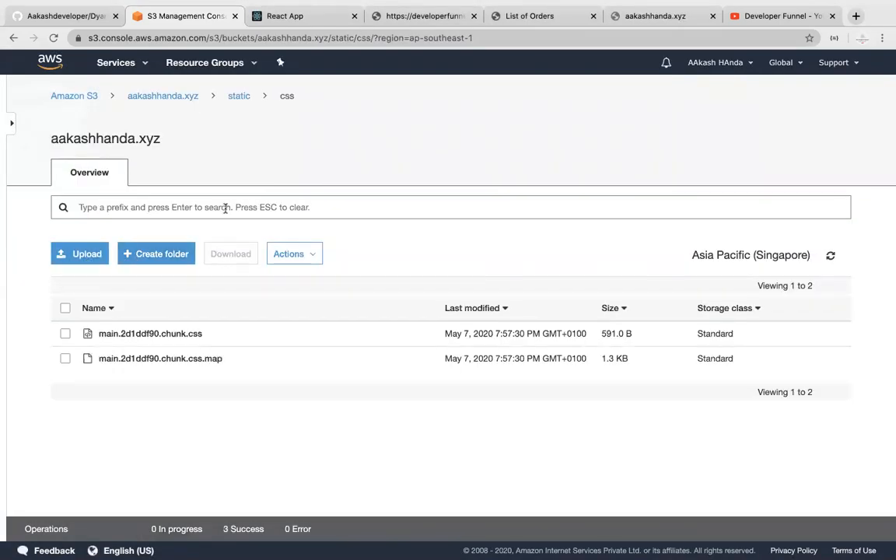
Start an upload in the bucket's static/js folder and add all files from the local build/static/js folder
{"action": "left_click", "coordinate": [233, 97]}
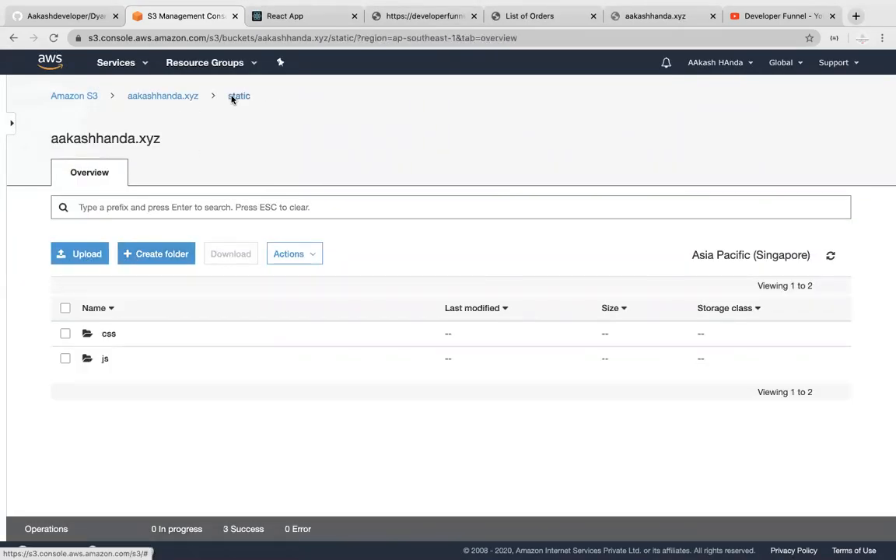
{"action": "left_click", "coordinate": [105, 359]}
{"action": "left_click", "coordinate": [93, 255]}
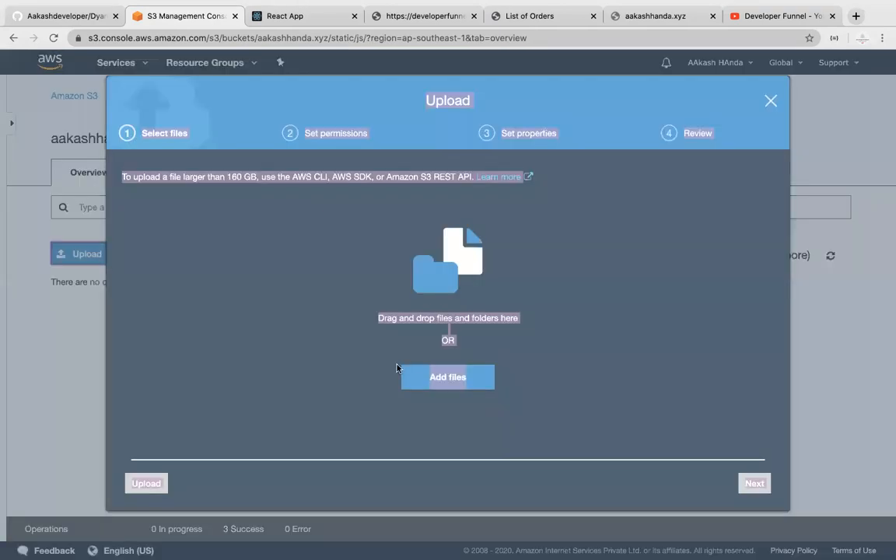
{"action": "left_click", "coordinate": [468, 378]}
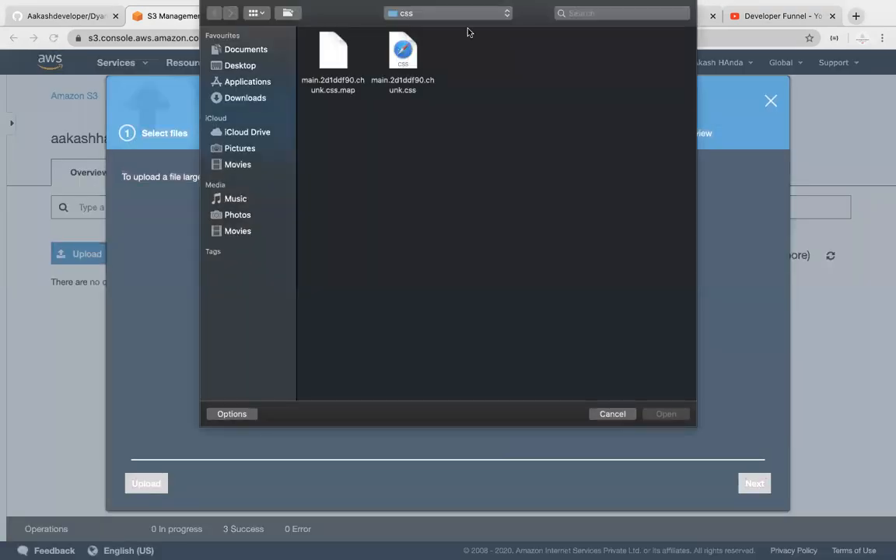
{"action": "left_click", "coordinate": [465, 13]}
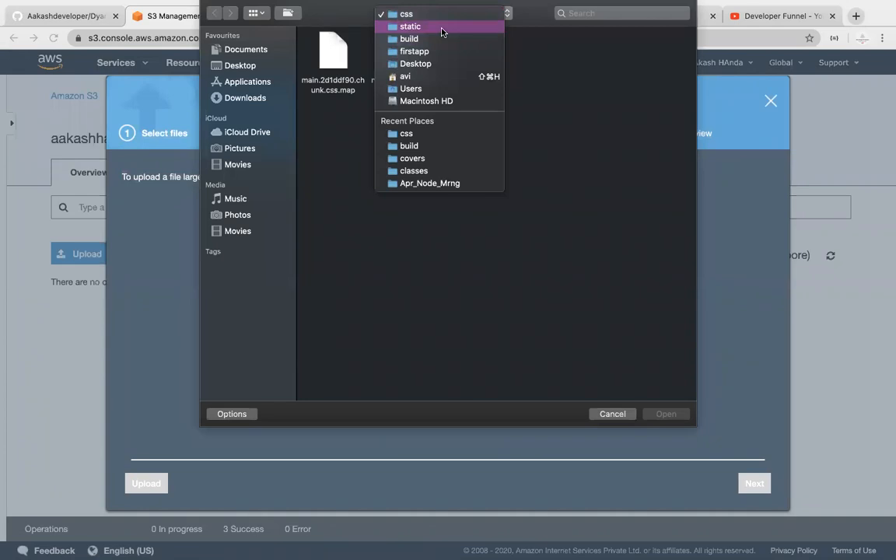
{"action": "left_click", "coordinate": [442, 28]}
{"action": "double_click", "coordinate": [336, 53]}
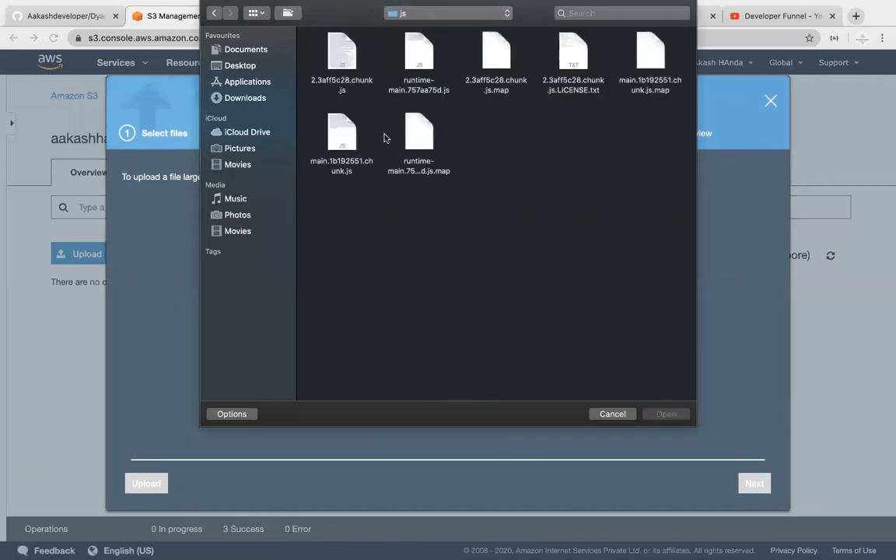
{"action": "key", "text": "super+a"}
{"action": "left_click", "coordinate": [667, 414]}
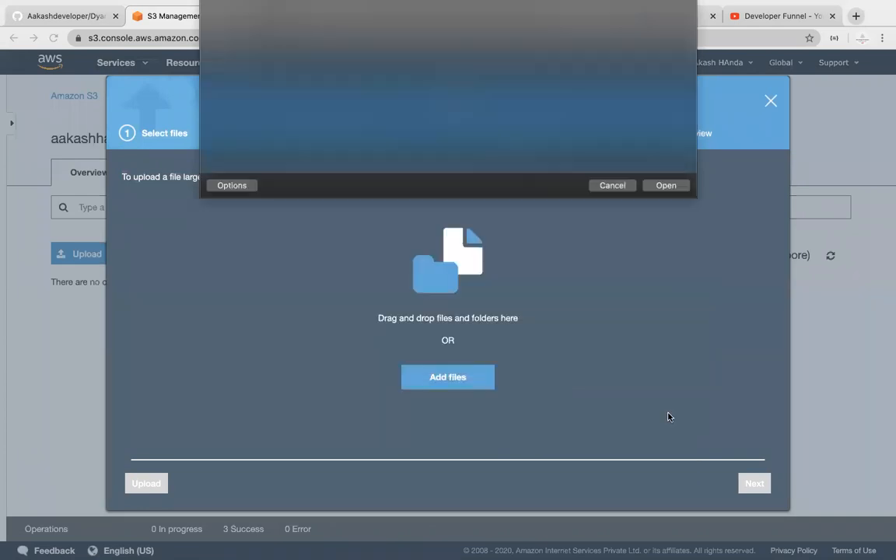
Complete the js files' upload with default permissions and the Standard storage class
{"action": "left_click", "coordinate": [761, 487]}
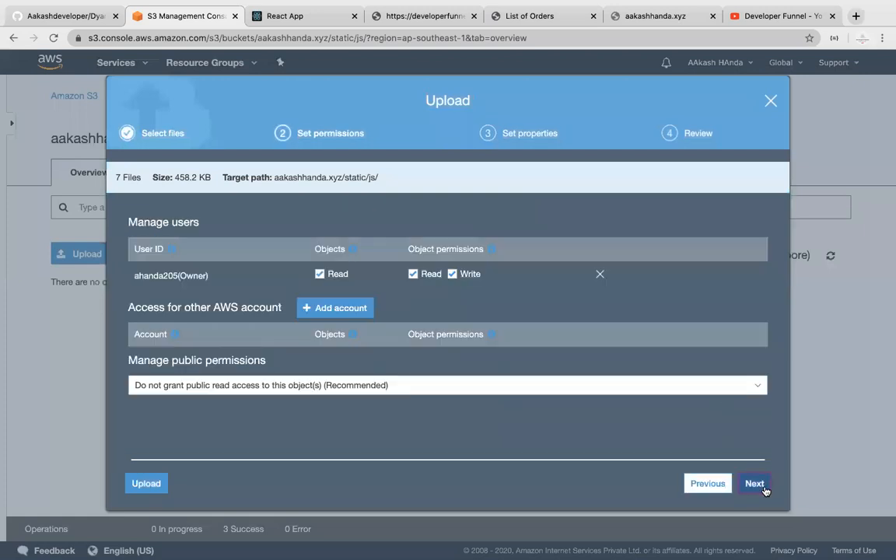
{"action": "left_click", "coordinate": [754, 483]}
{"action": "left_click", "coordinate": [755, 483]}
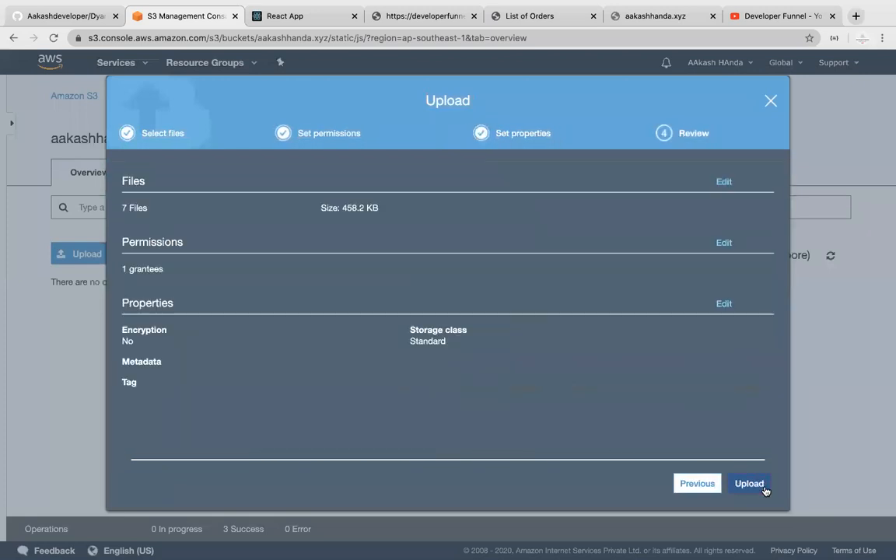
{"action": "left_click", "coordinate": [749, 484]}
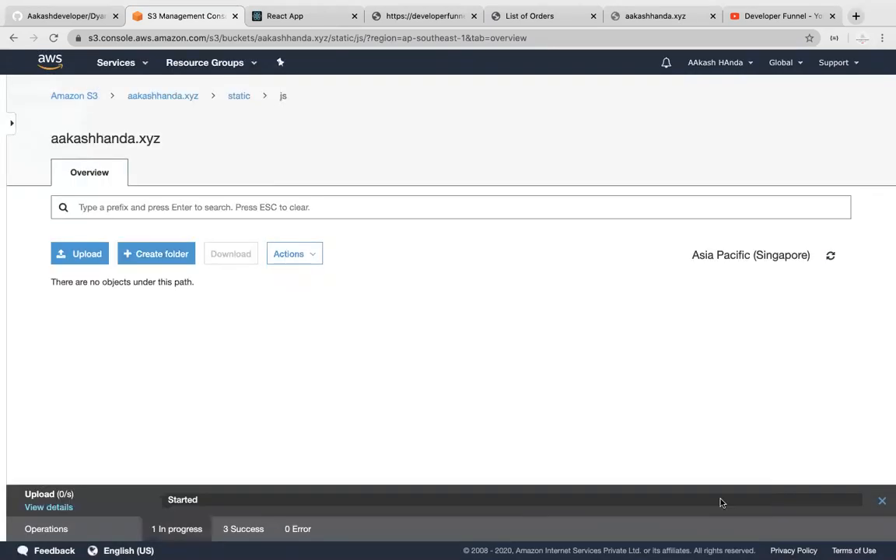
Return to the bucket's root, check its block public access settings and go back to the object list
{"action": "left_click", "coordinate": [241, 97]}
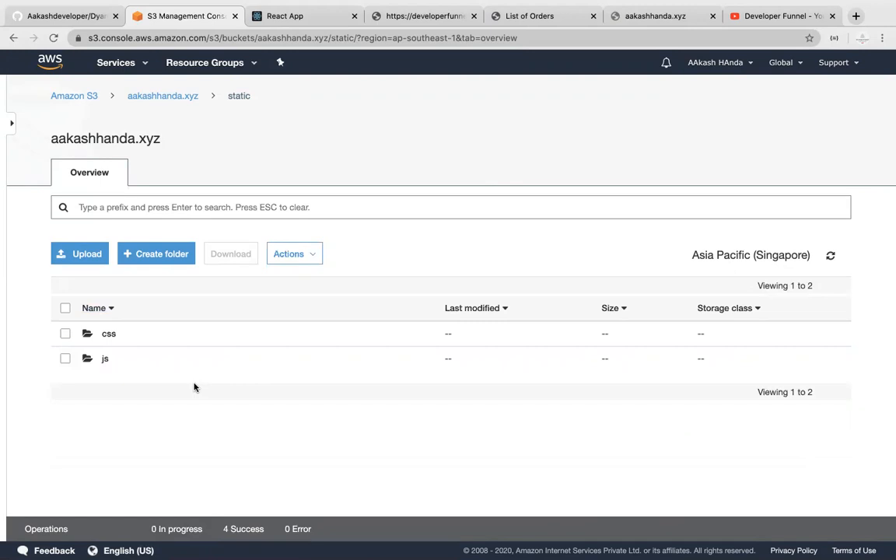
{"action": "left_click", "coordinate": [176, 97]}
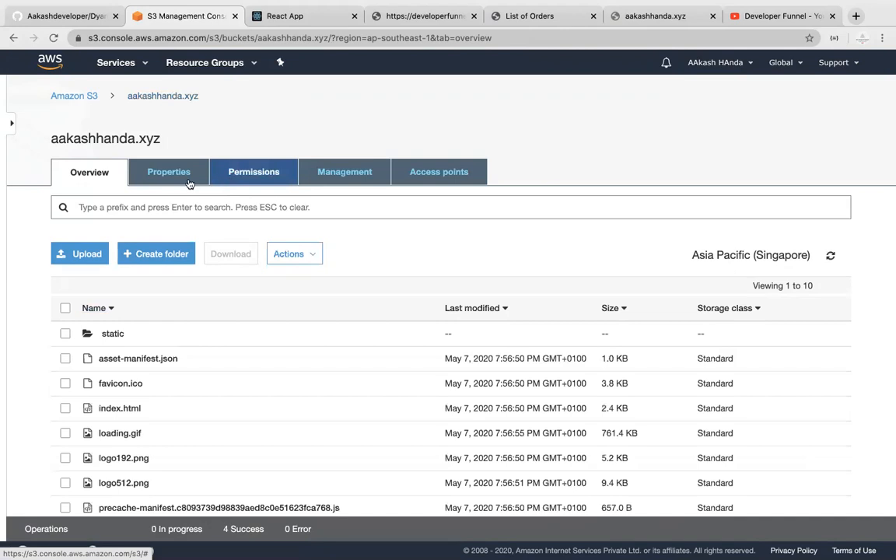
{"action": "left_click", "coordinate": [253, 172]}
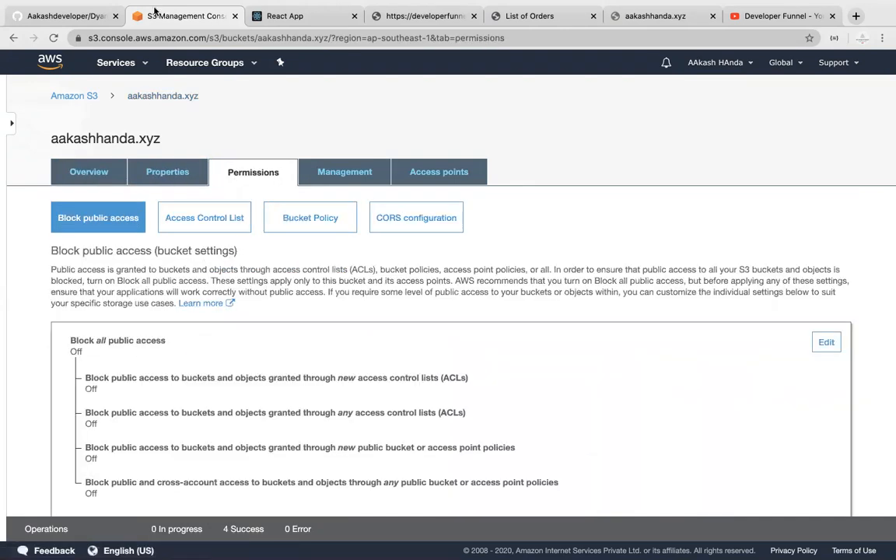
{"action": "left_click", "coordinate": [83, 164]}
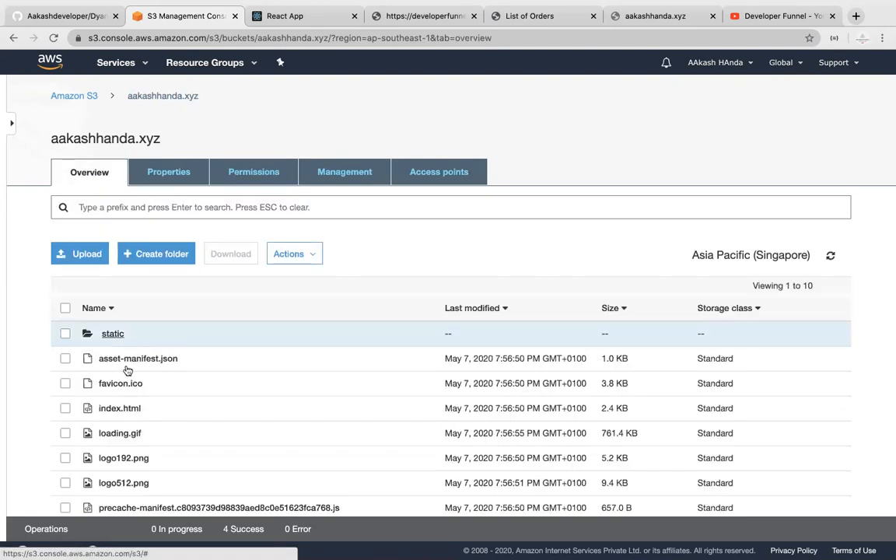
Make the asset-manifest.json object public
{"action": "scroll", "coordinate": [126, 358], "scroll_direction": "down", "scroll_amount": 1}
{"action": "left_click", "coordinate": [124, 313]}
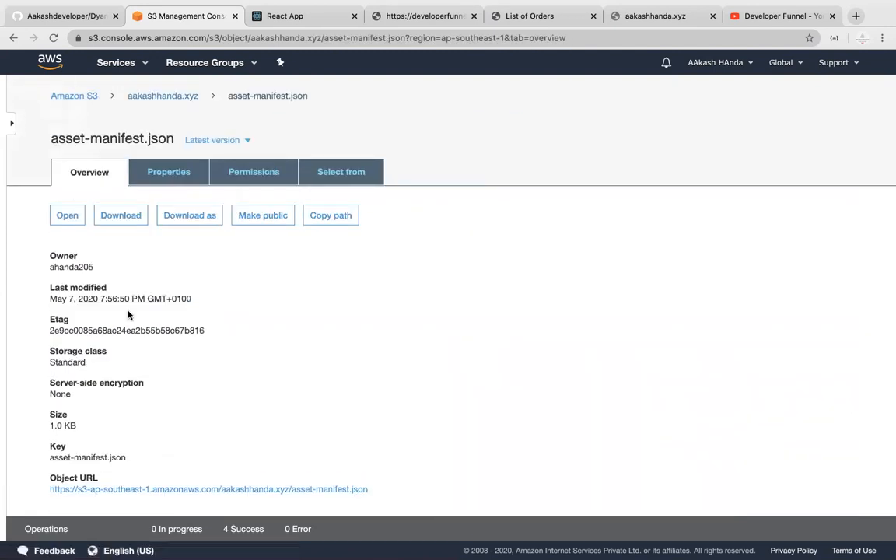
{"action": "left_click", "coordinate": [280, 213]}
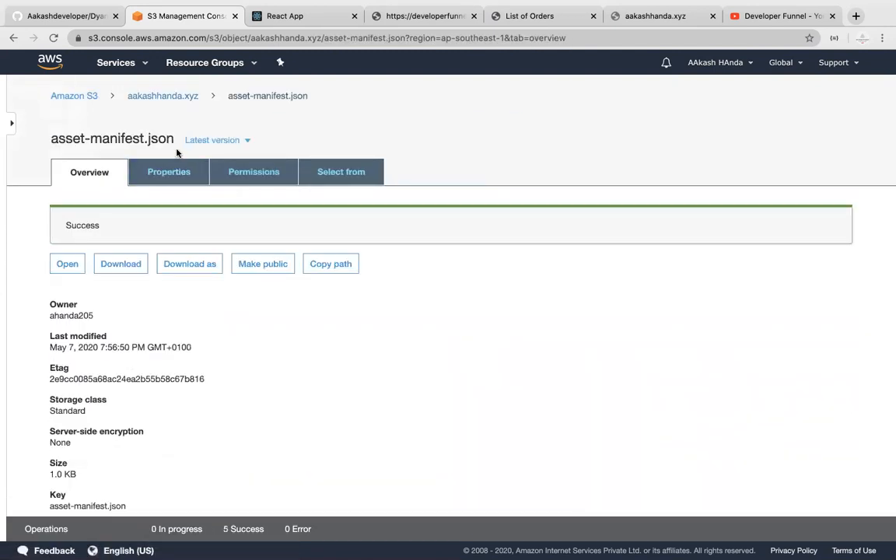
Return to the bucket's object list and make favicon.ico public
{"action": "left_click", "coordinate": [175, 98]}
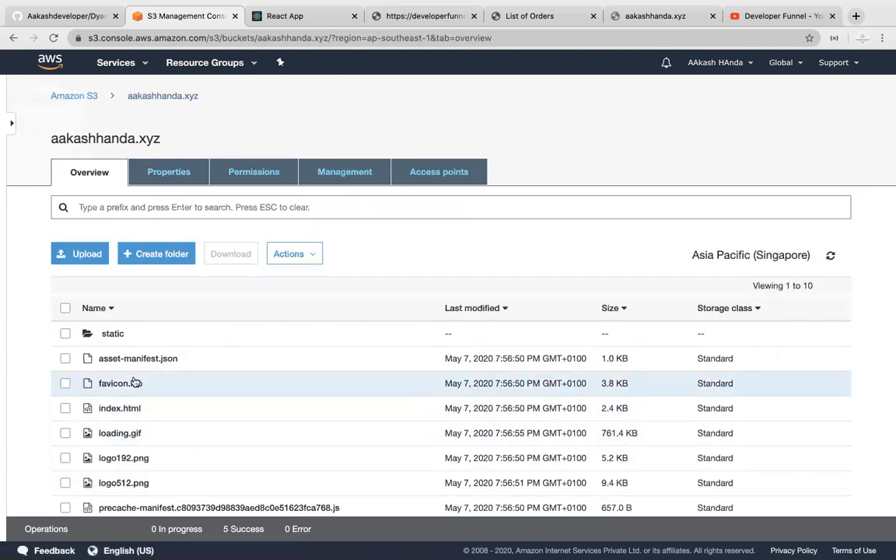
{"action": "left_click", "coordinate": [121, 383]}
{"action": "left_click", "coordinate": [252, 218]}
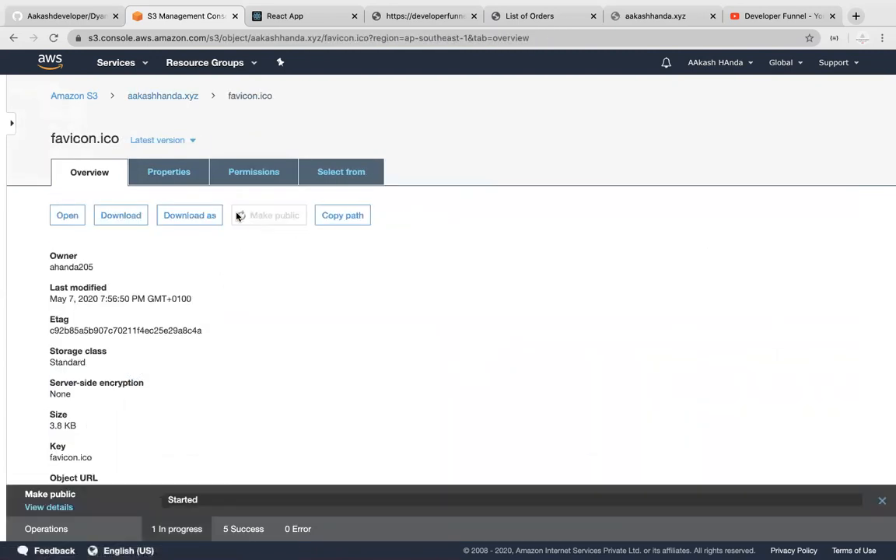
Return to the bucket's object list and make index.html public
{"action": "left_click", "coordinate": [170, 99]}
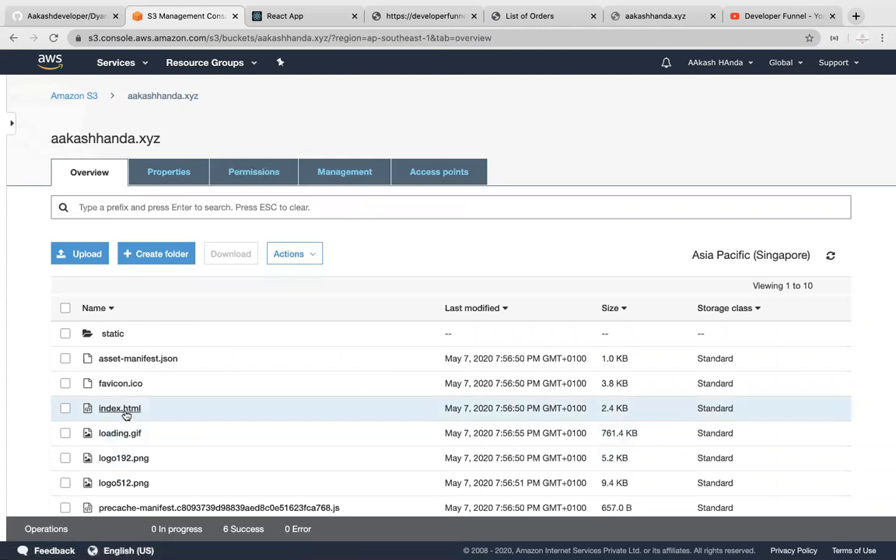
{"action": "left_click", "coordinate": [121, 408]}
{"action": "left_click", "coordinate": [265, 220]}
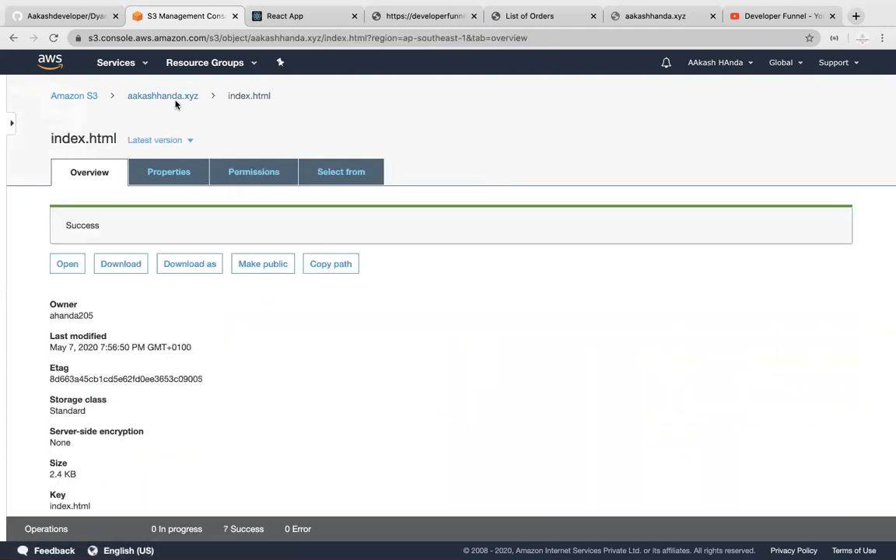
Go back to the bucket's object list and make loading.gif public
{"action": "left_click", "coordinate": [171, 96]}
{"action": "scroll", "coordinate": [126, 389], "scroll_direction": "down", "scroll_amount": 1}
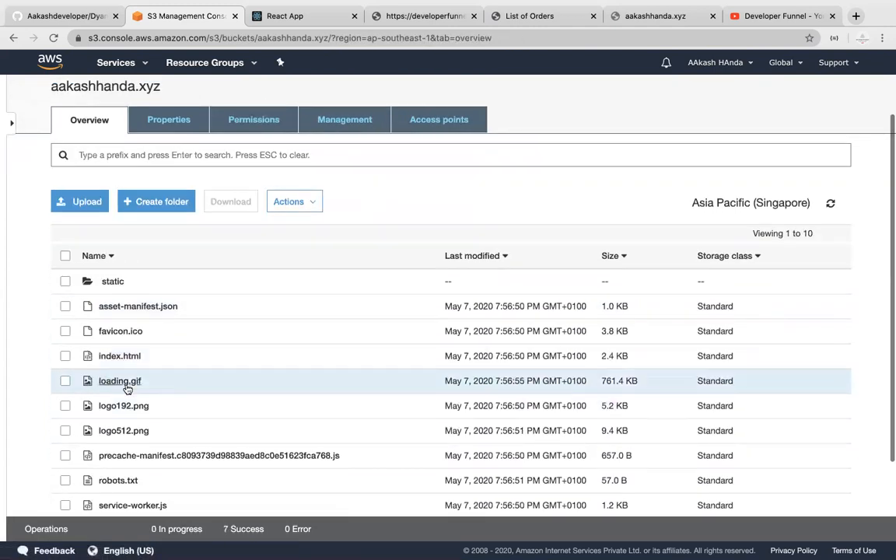
{"action": "left_click", "coordinate": [126, 385]}
{"action": "left_click", "coordinate": [272, 216]}
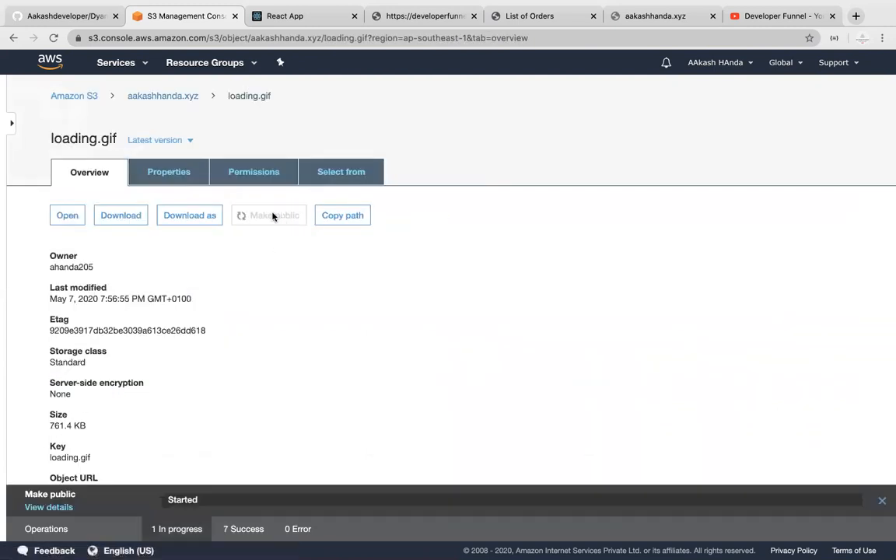
Go back to the bucket's object list and make logo192.png public
{"action": "left_click", "coordinate": [173, 97]}
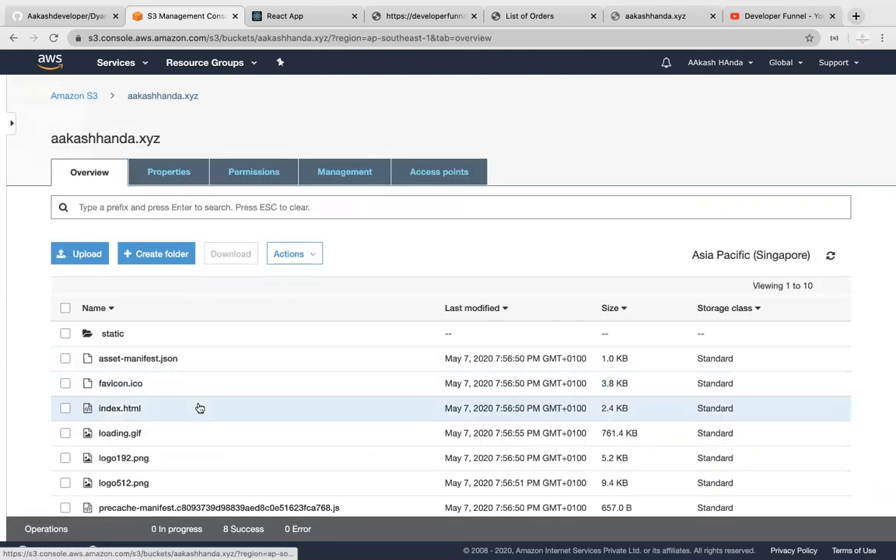
{"action": "scroll", "coordinate": [154, 393], "scroll_direction": "down", "scroll_amount": 1}
{"action": "left_click", "coordinate": [136, 381]}
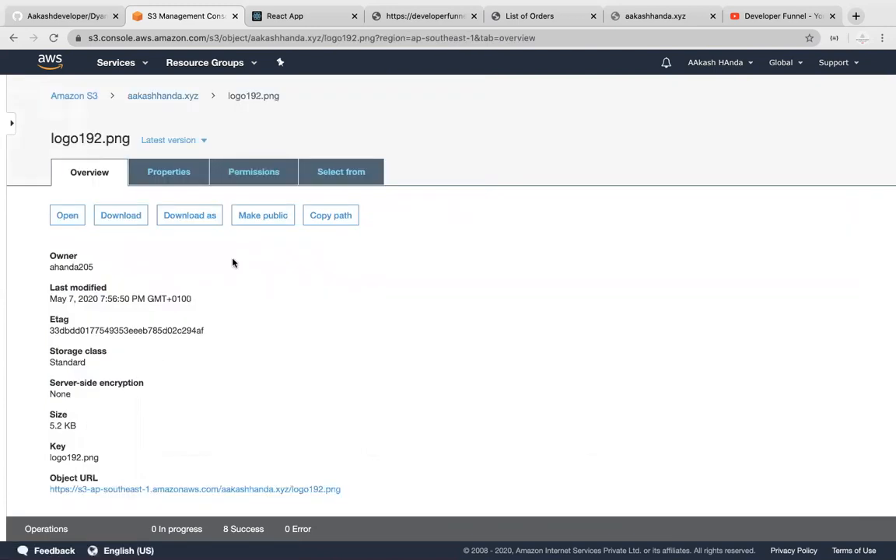
{"action": "left_click", "coordinate": [276, 216]}
Return to the bucket's object list, view the details of logo512.png and close them
{"action": "left_click", "coordinate": [165, 95]}
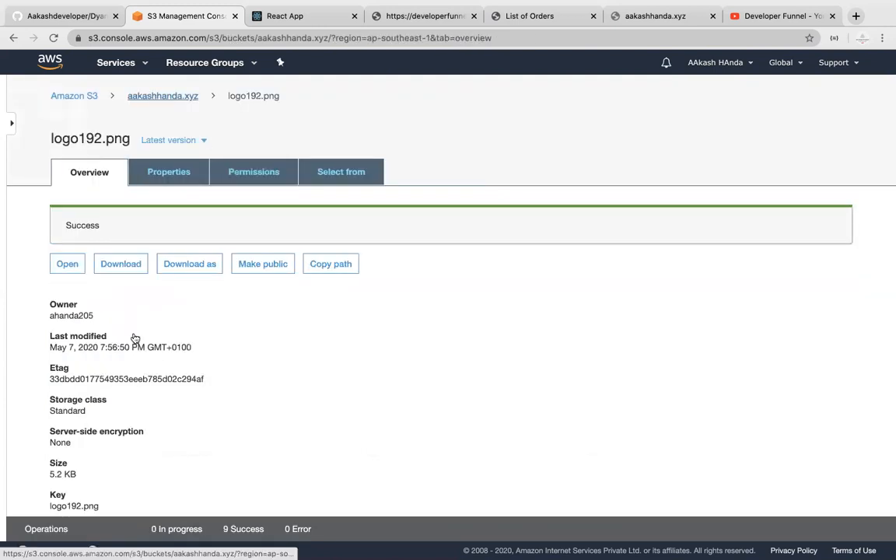
{"action": "scroll", "coordinate": [137, 468], "scroll_direction": "down", "scroll_amount": 1}
{"action": "left_click", "coordinate": [118, 421]}
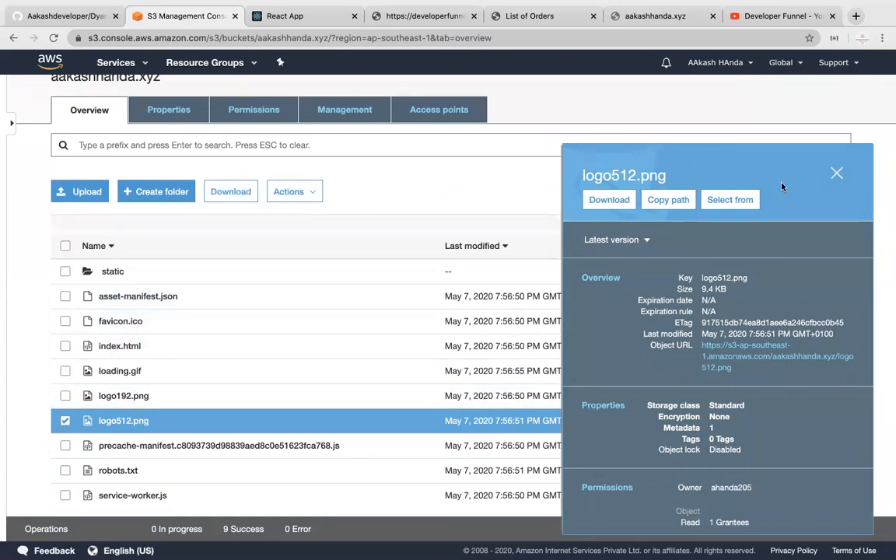
{"action": "left_click", "coordinate": [836, 175]}
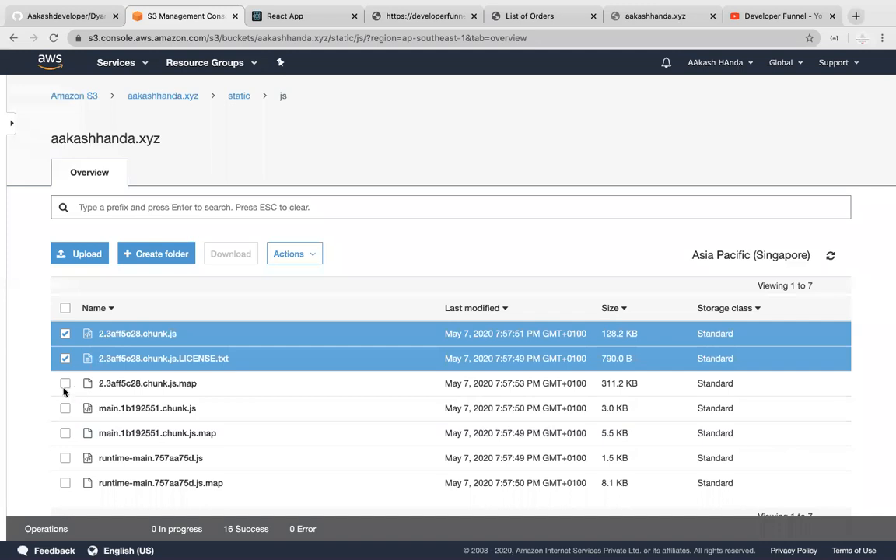
Select all files in the static/js folder and make them public
{"action": "left_click", "coordinate": [65, 384]}
{"action": "left_click", "coordinate": [66, 309]}
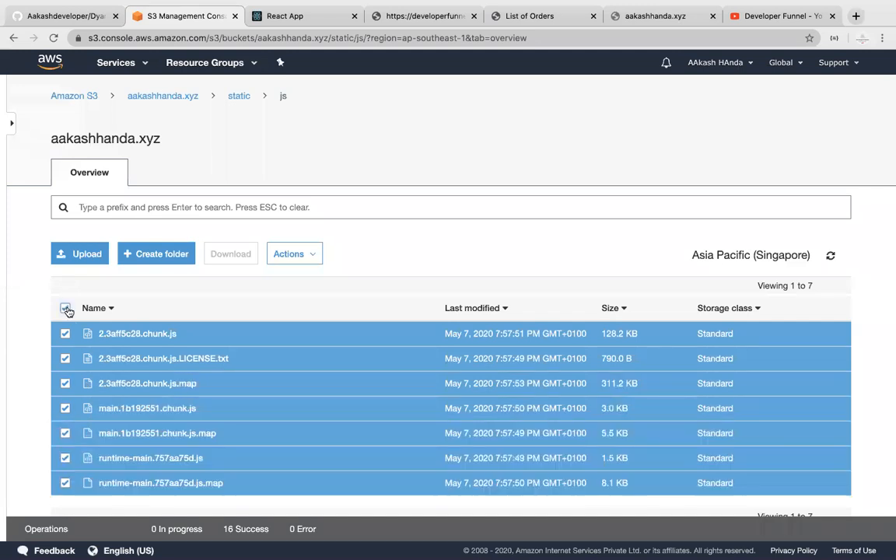
{"action": "left_click", "coordinate": [306, 256]}
{"action": "left_click", "coordinate": [319, 442]}
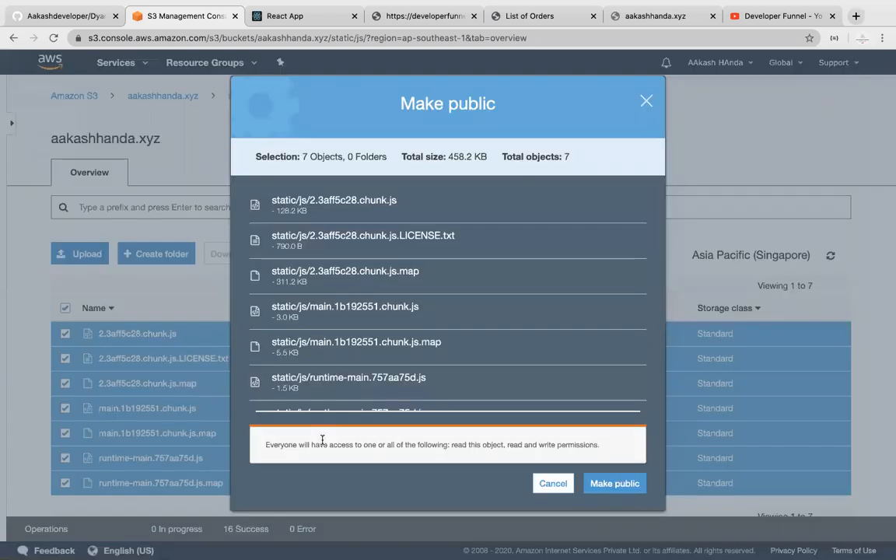
{"action": "left_click", "coordinate": [604, 483]}
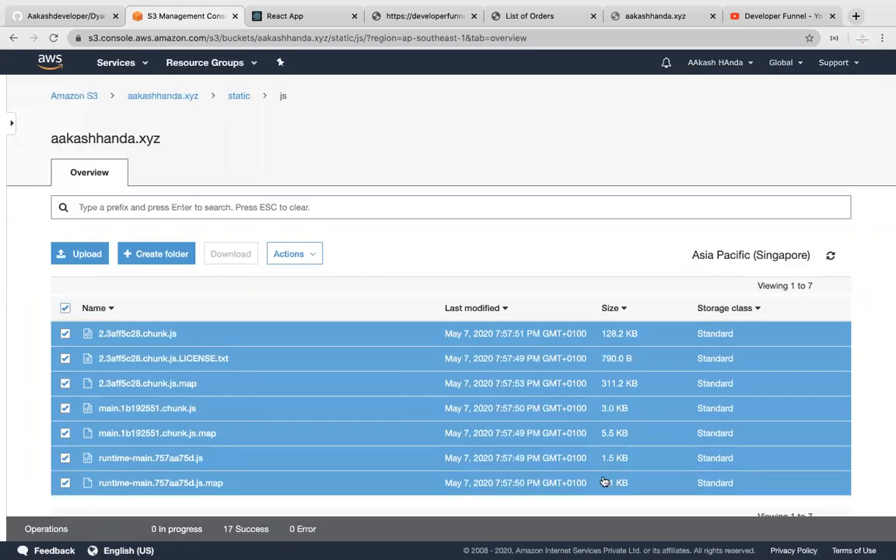
Return to the bucket's root and set the static website hosting index document to index.html, saving the change
{"action": "left_click", "coordinate": [240, 98]}
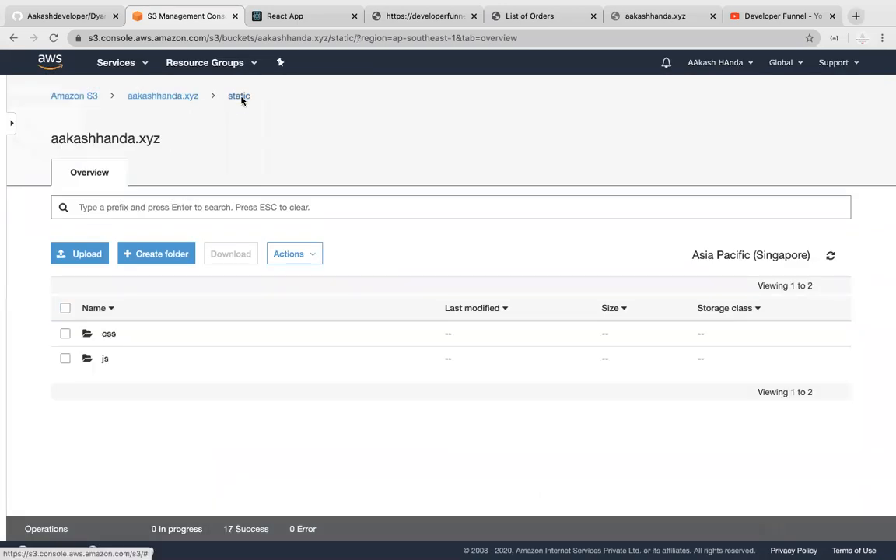
{"action": "left_click", "coordinate": [164, 97]}
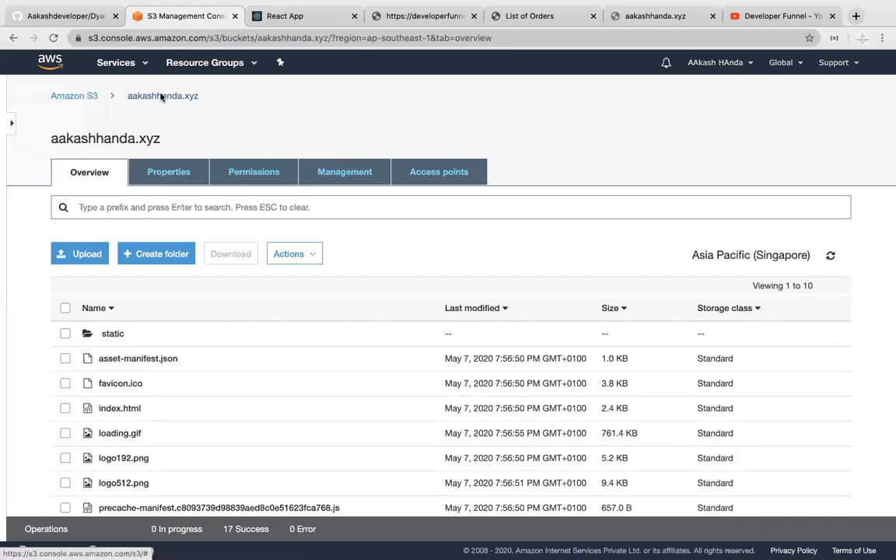
{"action": "left_click", "coordinate": [158, 171]}
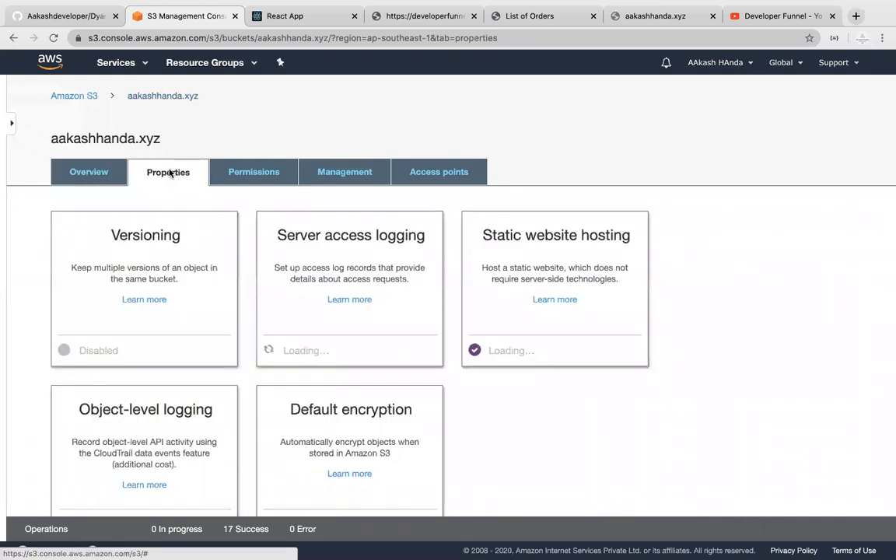
{"action": "left_click", "coordinate": [610, 320]}
{"action": "left_click", "coordinate": [523, 365]}
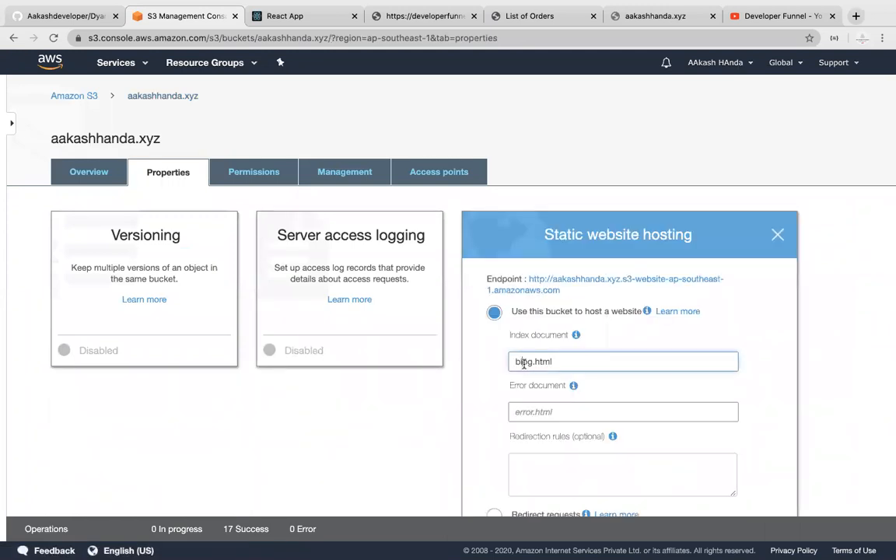
{"action": "type", "text": "inde"}
{"action": "key", "text": "BackSpace"}
{"action": "scroll", "coordinate": [630, 359], "scroll_direction": "down", "scroll_amount": 3}
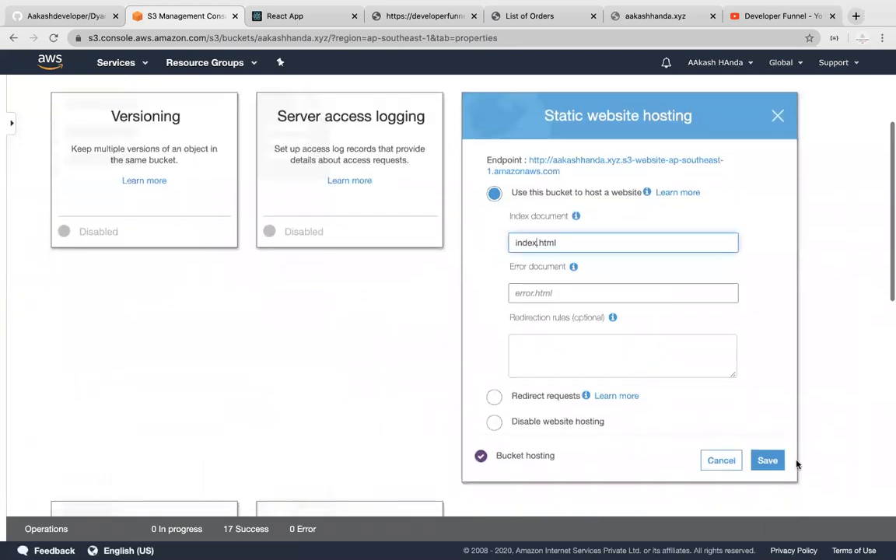
{"action": "left_click", "coordinate": [766, 463]}
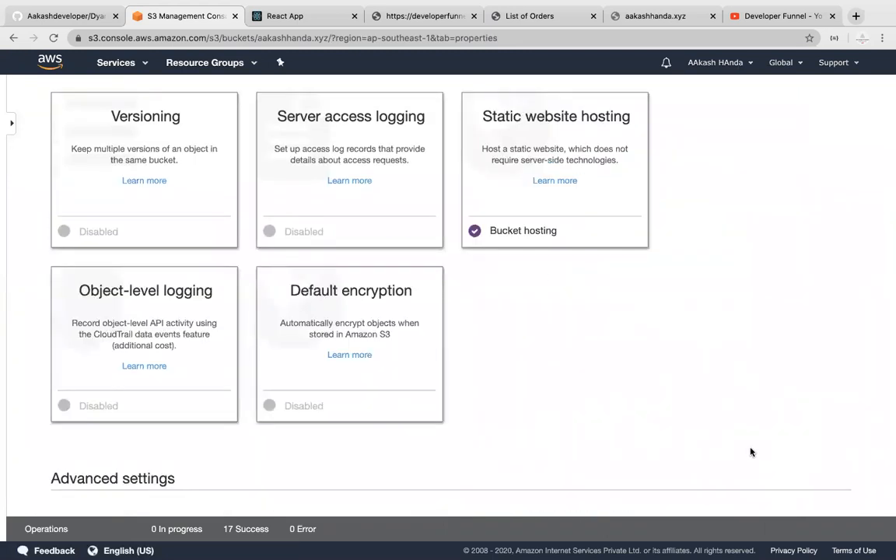
Copy the static website hosting endpoint URL, open it in a new browser tab and reload the restaurant page
{"action": "left_click", "coordinate": [508, 198]}
{"action": "left_click_drag", "start_coordinate": [560, 172], "coordinate": [528, 169]}
{"action": "key", "text": "ctrl+c"}
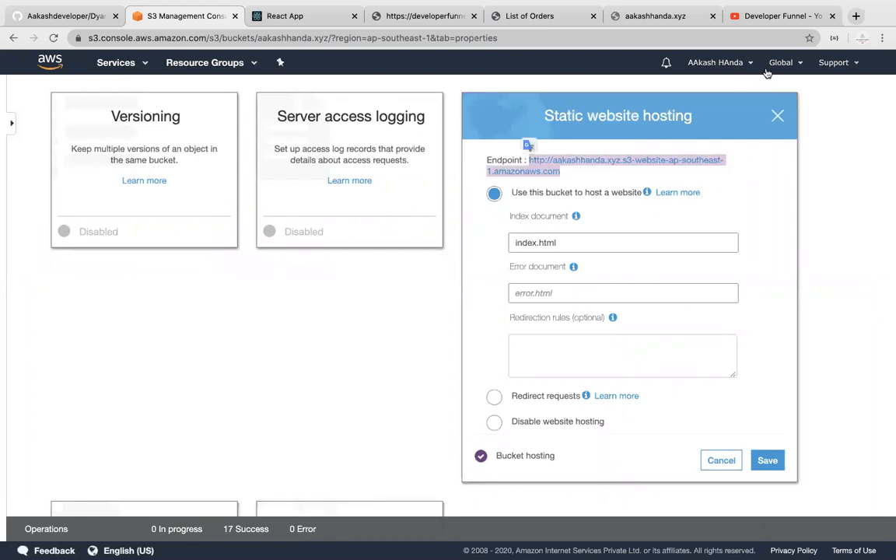
{"action": "left_click", "coordinate": [855, 24]}
{"action": "key", "text": "ctrl+v"}
{"action": "key", "text": "Return"}
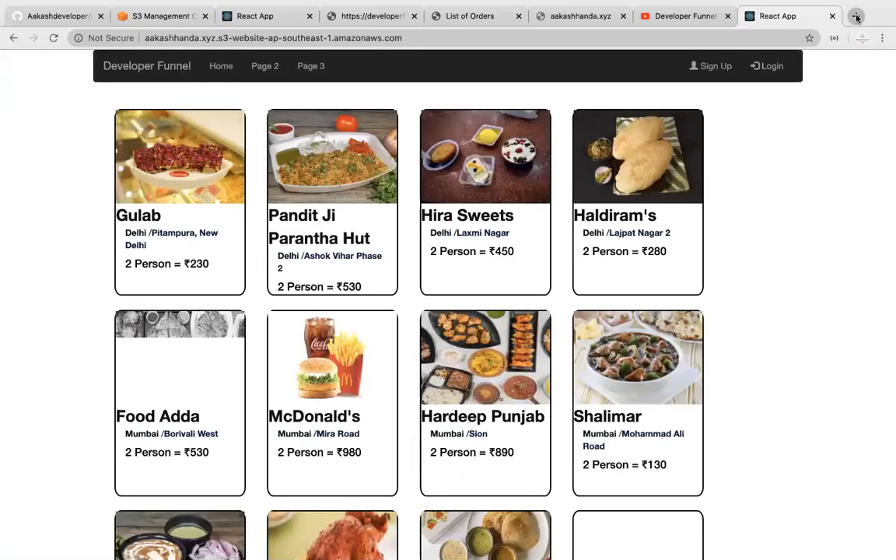
{"action": "left_click", "coordinate": [54, 38]}
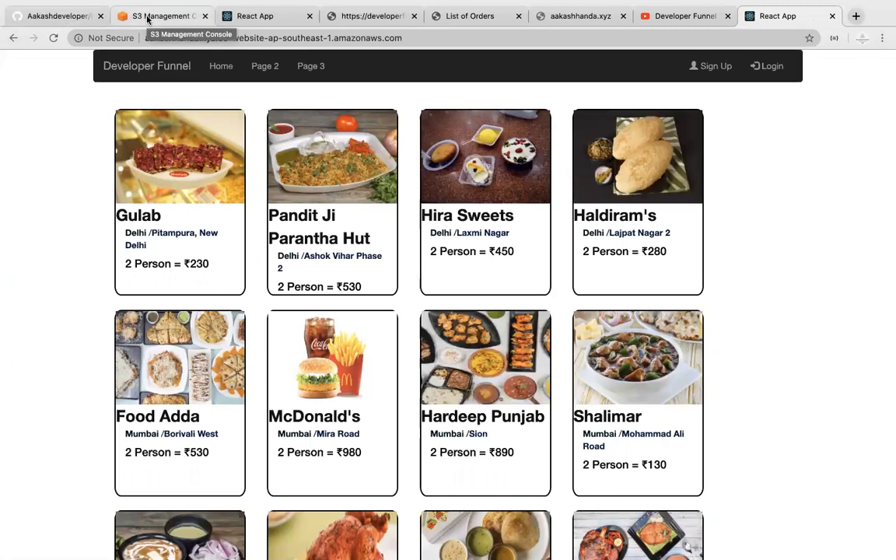
{"action": "left_click_drag", "start_coordinate": [399, 38], "coordinate": [137, 38]}
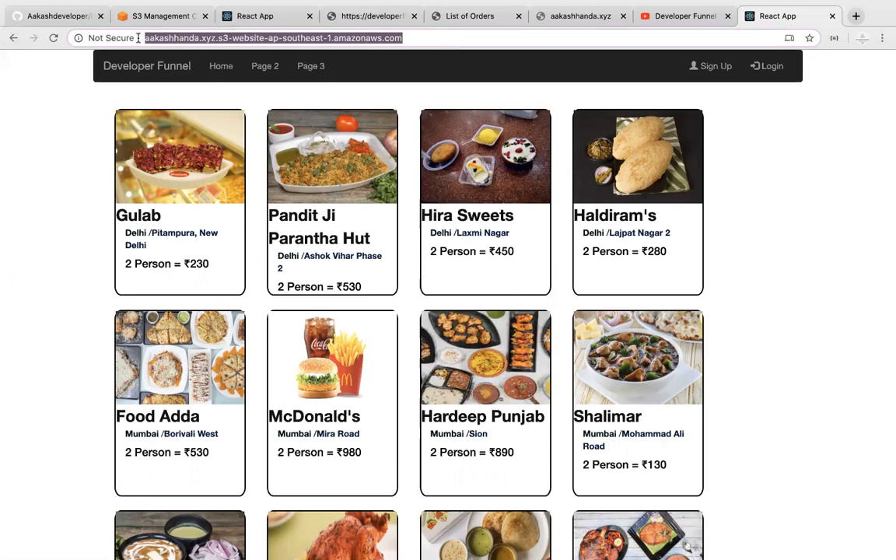
Return to the S3 console's bucket overview and duplicate its browser tab
{"action": "left_click", "coordinate": [140, 16]}
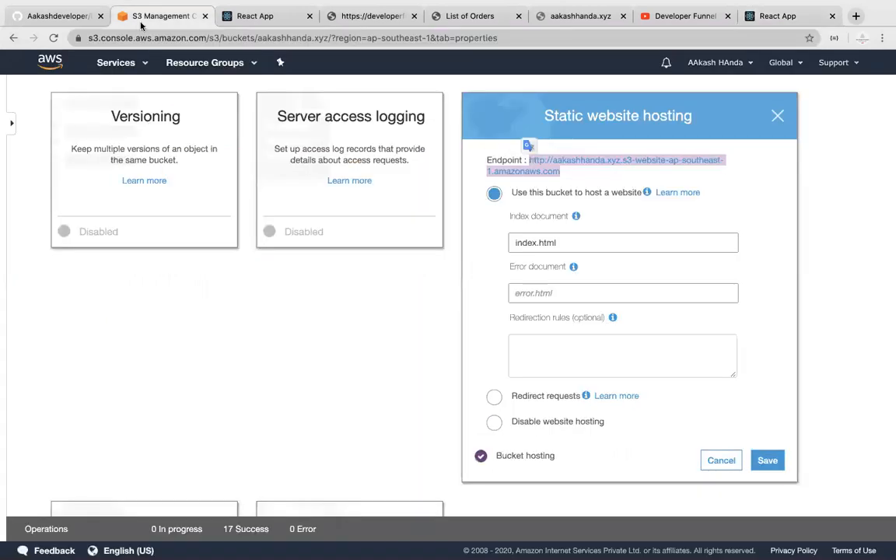
{"action": "scroll", "coordinate": [135, 195], "scroll_direction": "up", "scroll_amount": 3}
{"action": "left_click", "coordinate": [82, 178]}
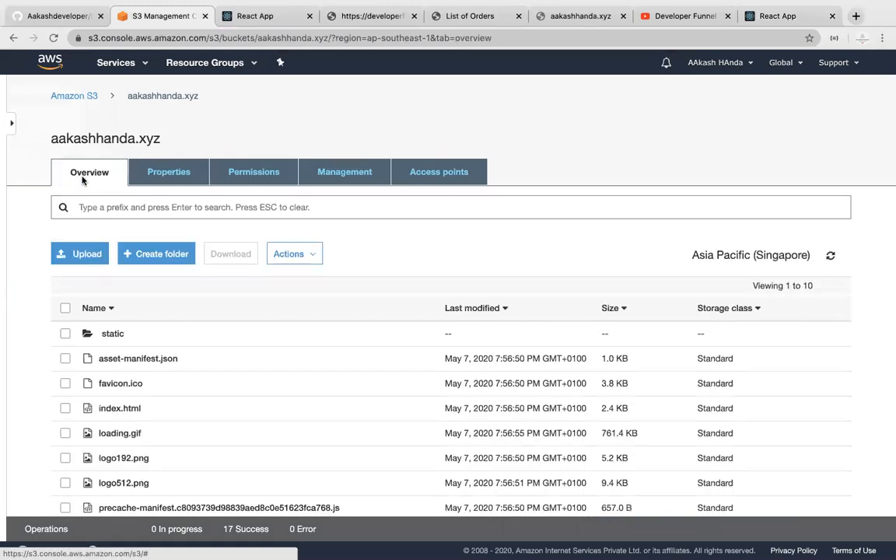
{"action": "right_click", "coordinate": [149, 15]}
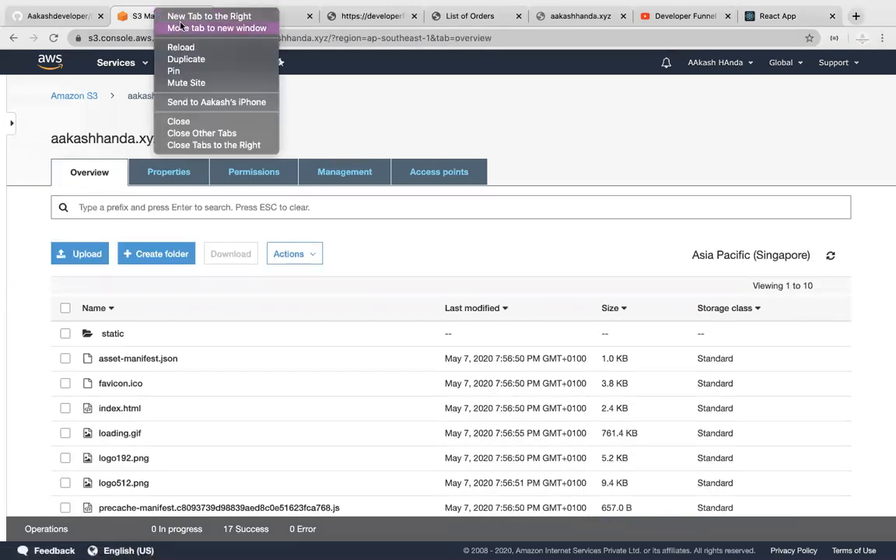
{"action": "left_click", "coordinate": [187, 60]}
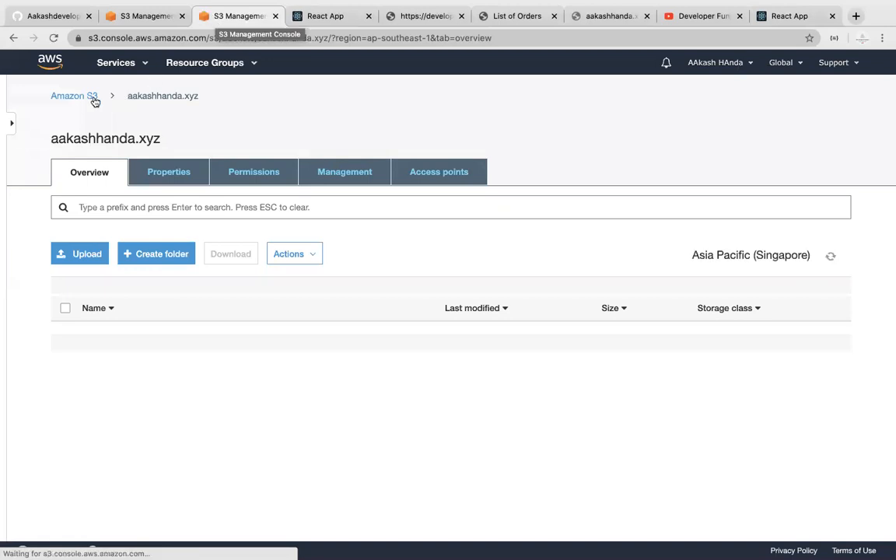
Leave the bucket in the duplicated tab and open the Route 53 service from the Networking & Content Delivery group
{"action": "left_click", "coordinate": [91, 96]}
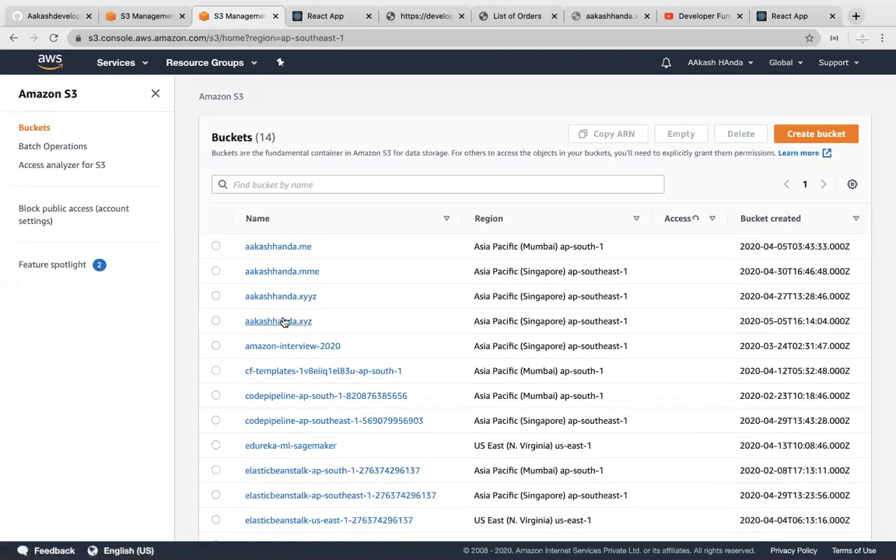
{"action": "left_click", "coordinate": [116, 63]}
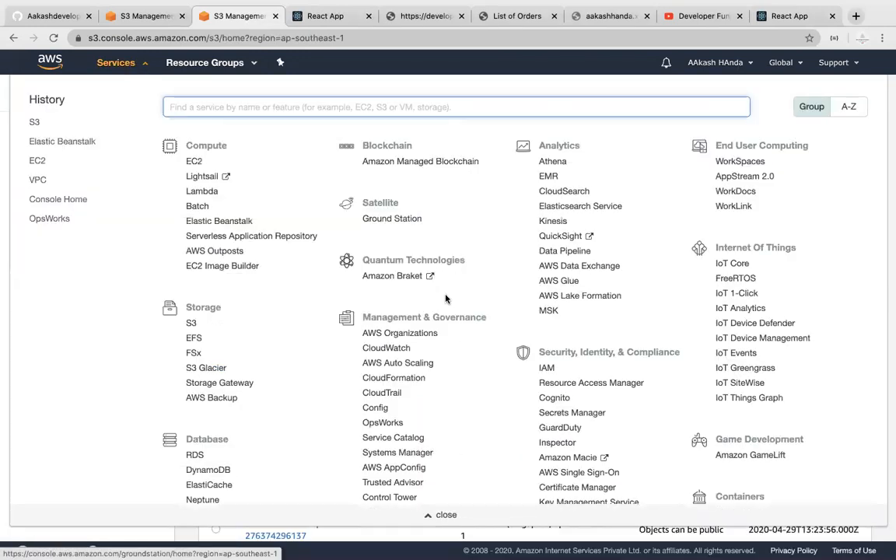
{"action": "scroll", "coordinate": [310, 371], "scroll_direction": "down", "scroll_amount": 2}
{"action": "scroll", "coordinate": [310, 371], "scroll_direction": "down", "scroll_amount": 5}
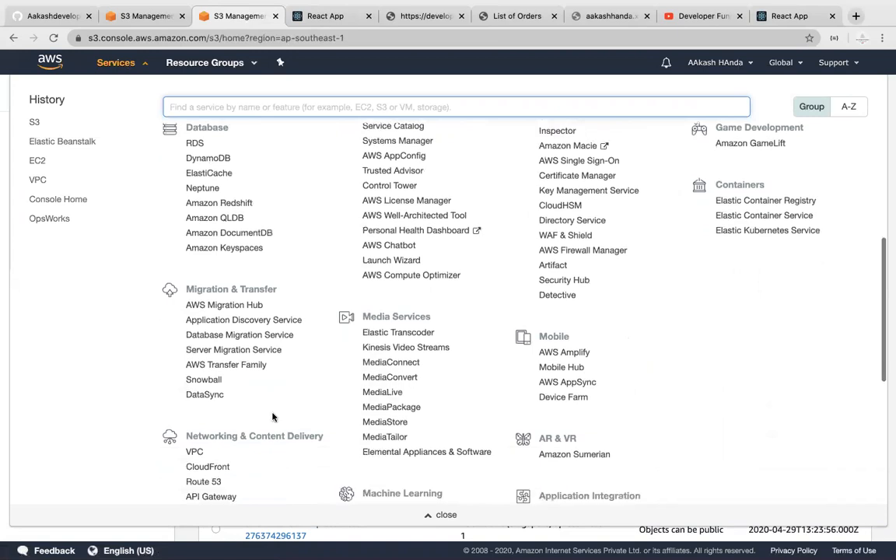
{"action": "left_click", "coordinate": [205, 409]}
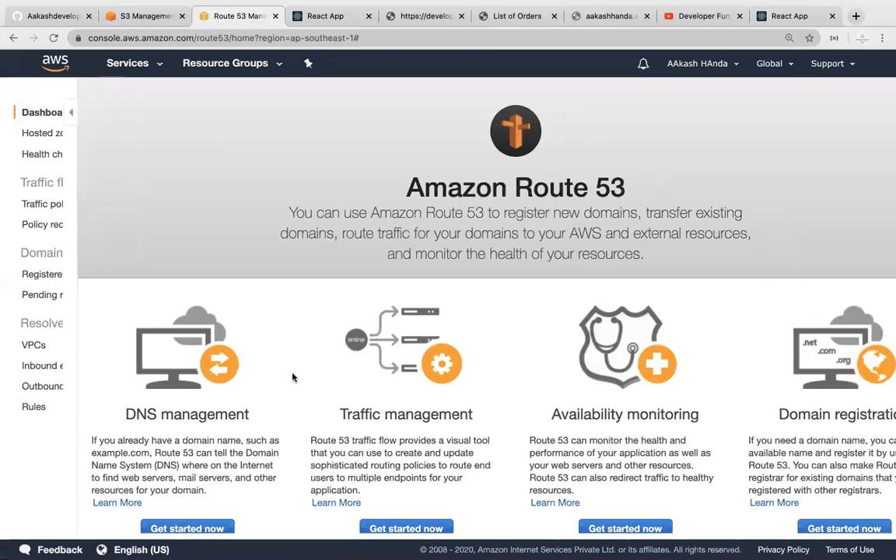
Create a public hosted zone in Route 53 for the custom .xyz domain and view its record sets
{"action": "scroll", "coordinate": [87, 452], "scroll_direction": "down", "scroll_amount": 2}
{"action": "left_click", "coordinate": [87, 452]}
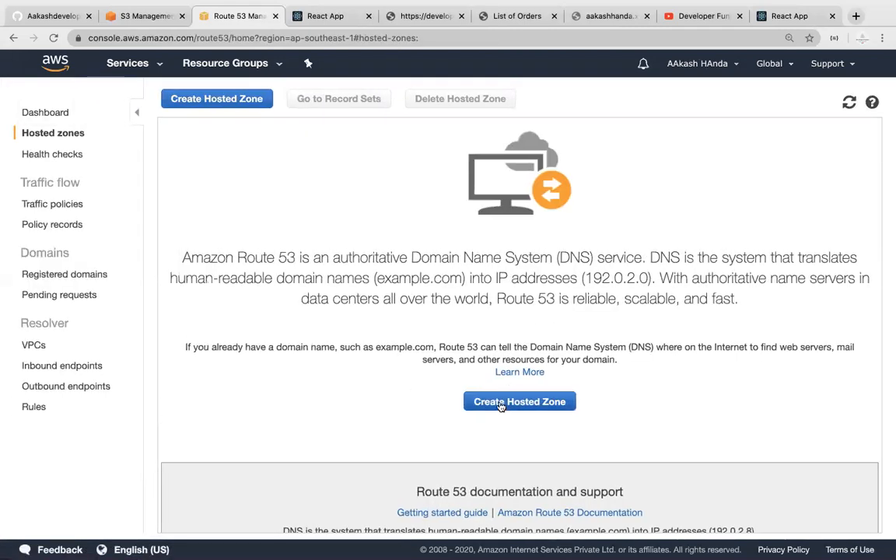
{"action": "left_click", "coordinate": [206, 102]}
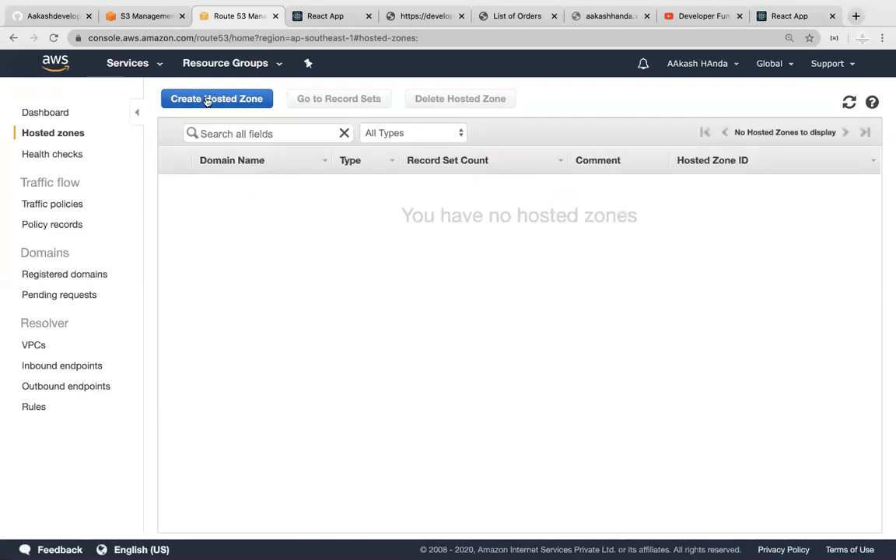
{"action": "left_click", "coordinate": [220, 100]}
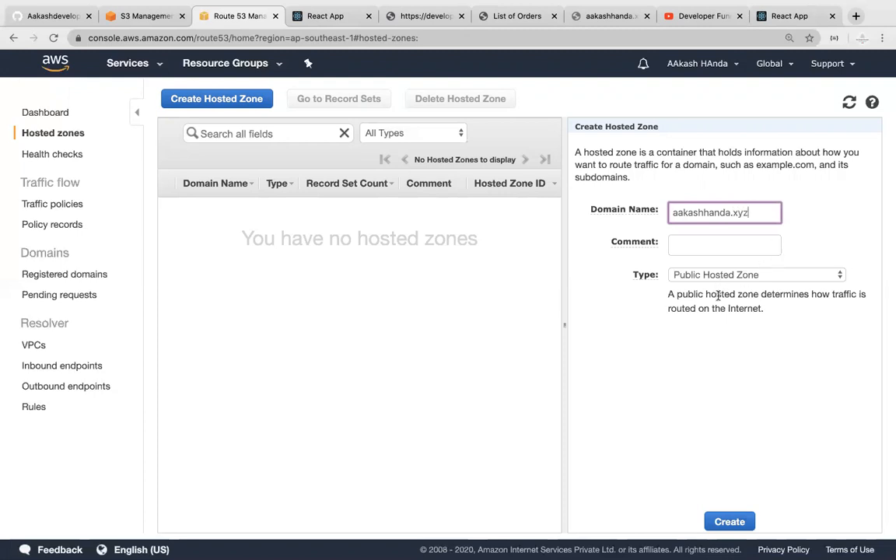
{"action": "left_click", "coordinate": [730, 519]}
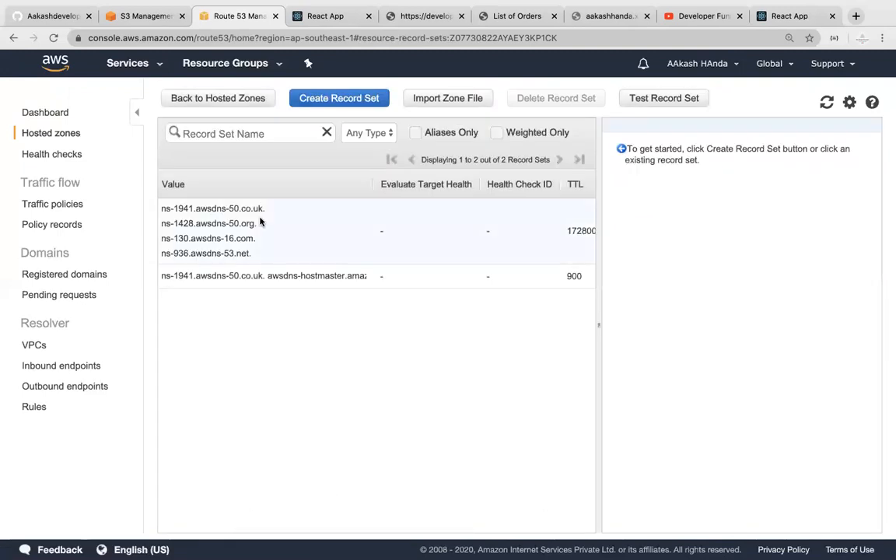
{"action": "scroll", "coordinate": [296, 232], "scroll_direction": "left", "scroll_amount": 2}
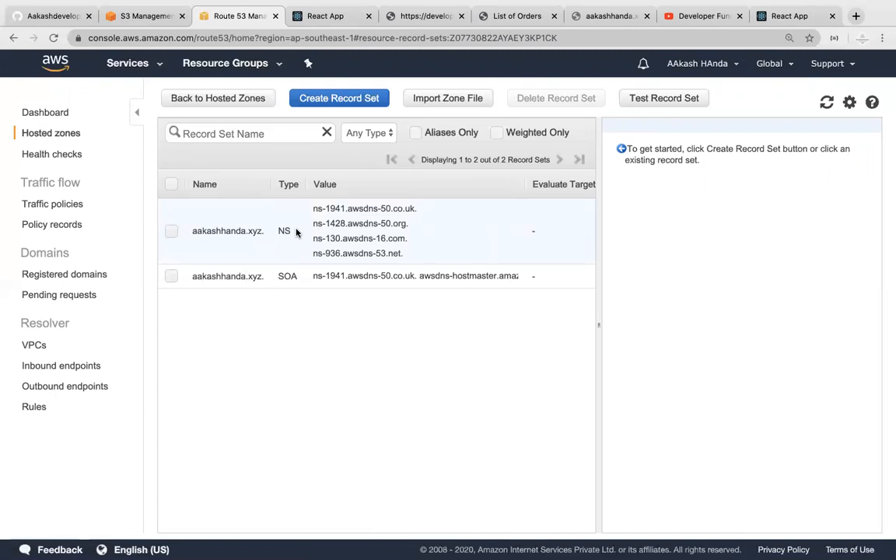
Copy the first name server, ns-1941.awsdns-50.co.uk, from the hosted zone's NS record
{"action": "left_click_drag", "start_coordinate": [312, 210], "coordinate": [416, 211]}
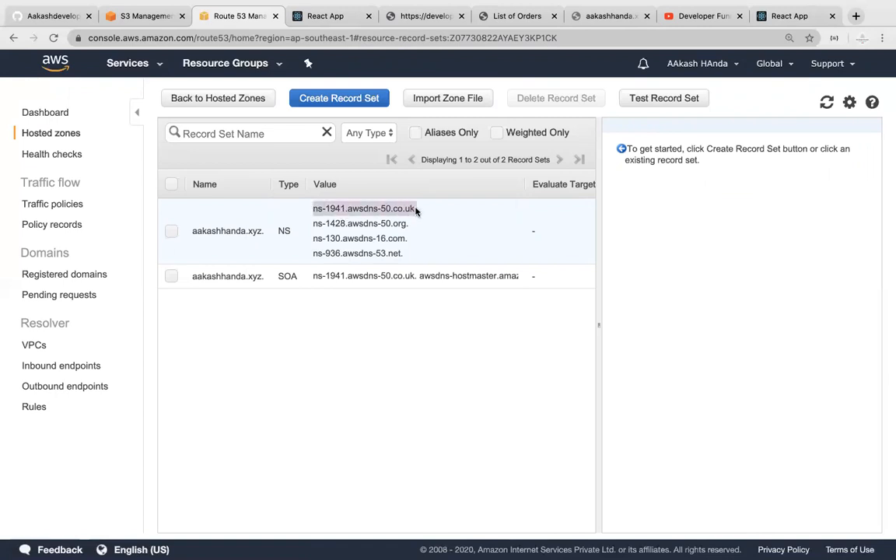
{"action": "left_click", "coordinate": [412, 211]}
{"action": "left_click_drag", "start_coordinate": [313, 212], "coordinate": [415, 213]}
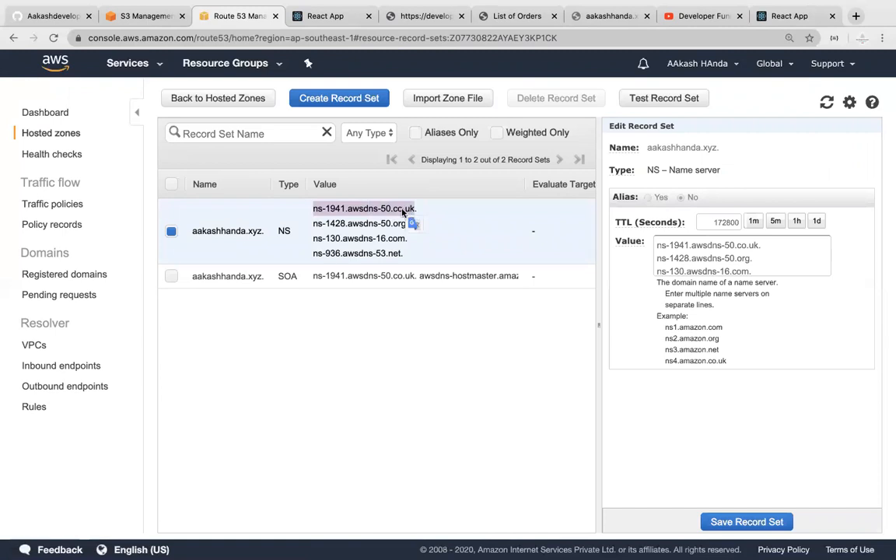
{"action": "right_click", "coordinate": [402, 211]}
{"action": "left_click", "coordinate": [426, 235]}
Switch to BigRock and, in the .xyz domain's name server settings, replace Name Server 1 with ns-1941.awsdns-50.co.uk
{"action": "left_click", "coordinate": [501, 17]}
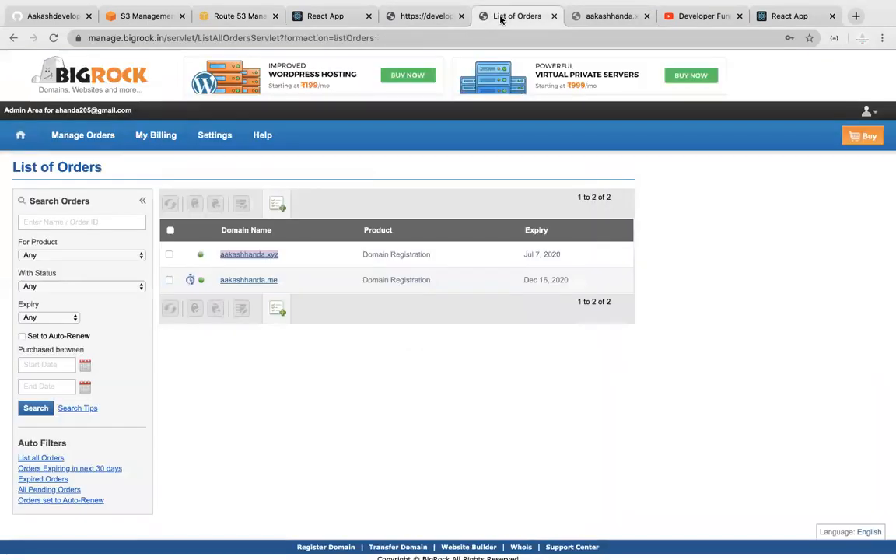
{"action": "left_click", "coordinate": [257, 257]}
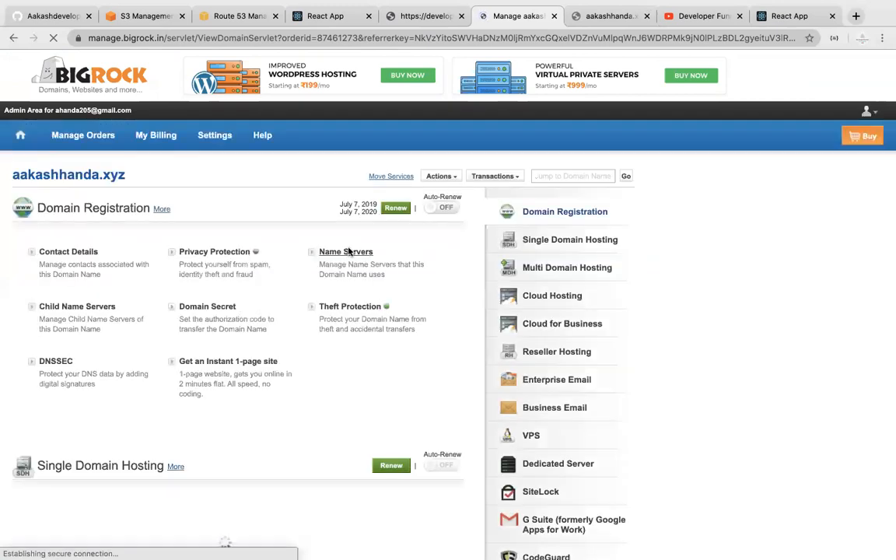
{"action": "left_click", "coordinate": [348, 251]}
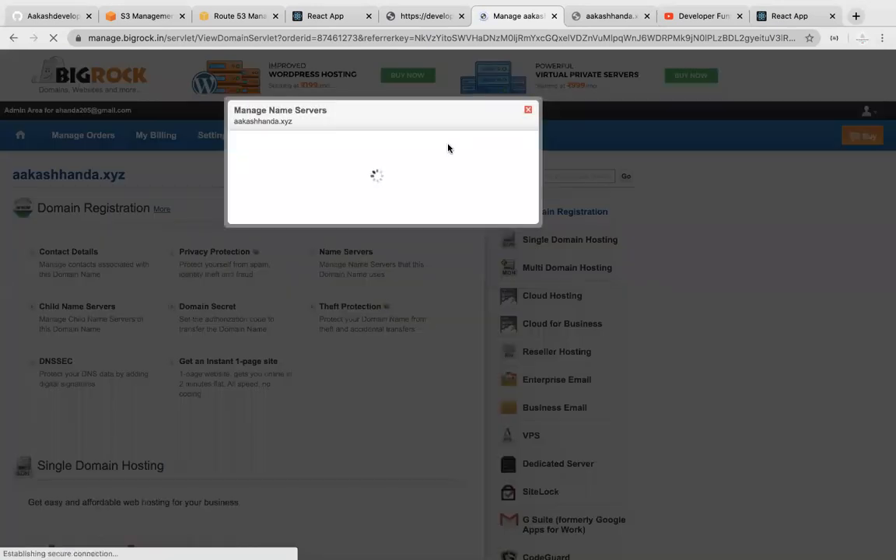
{"action": "scroll", "coordinate": [420, 155], "scroll_direction": "down", "scroll_amount": 2}
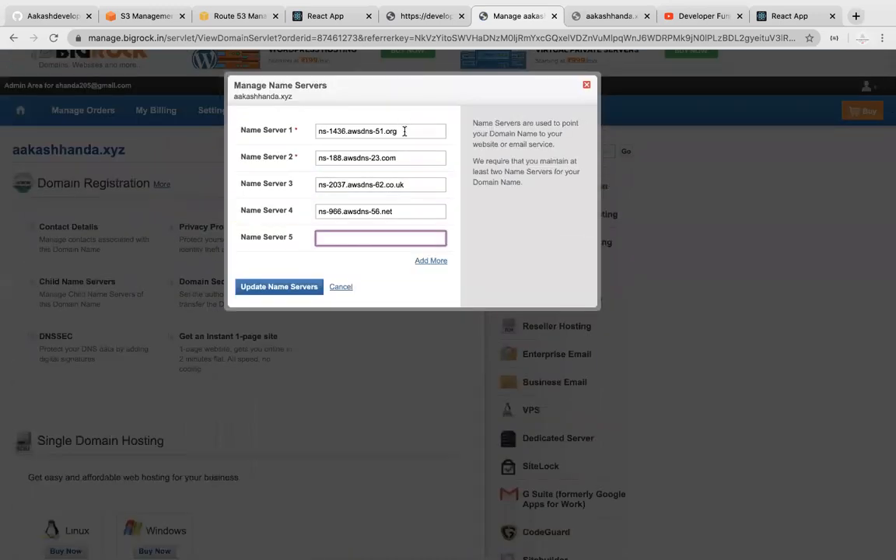
{"action": "left_click_drag", "start_coordinate": [398, 130], "coordinate": [317, 131]}
{"action": "key", "text": "super+v"}
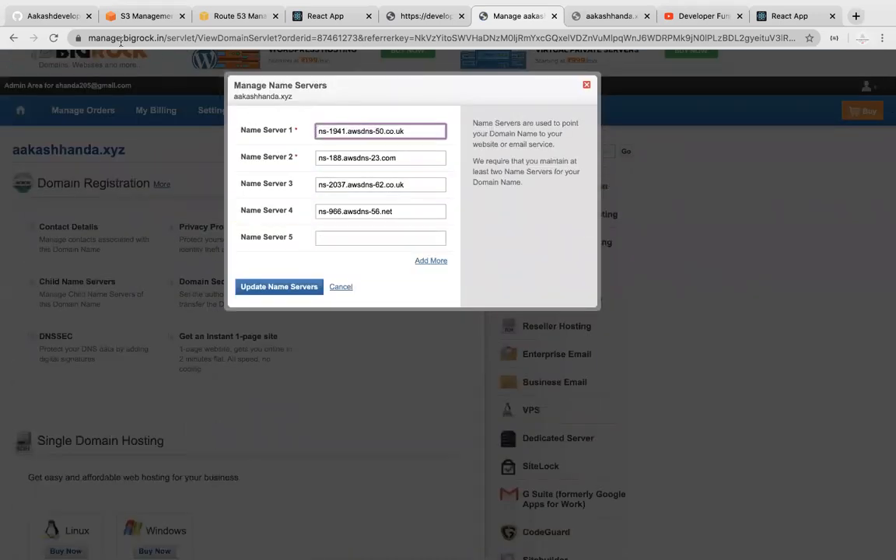
Copy ns-1428.awsdns-50.org from the Route 53 NS record and enter it as Name Server 2 in BigRock
{"action": "left_click", "coordinate": [225, 16]}
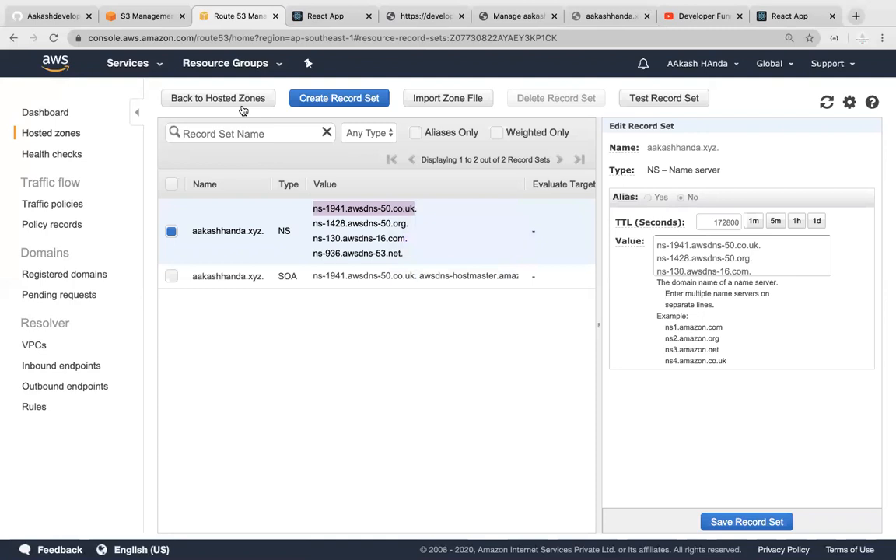
{"action": "left_click_drag", "start_coordinate": [313, 224], "coordinate": [405, 224]}
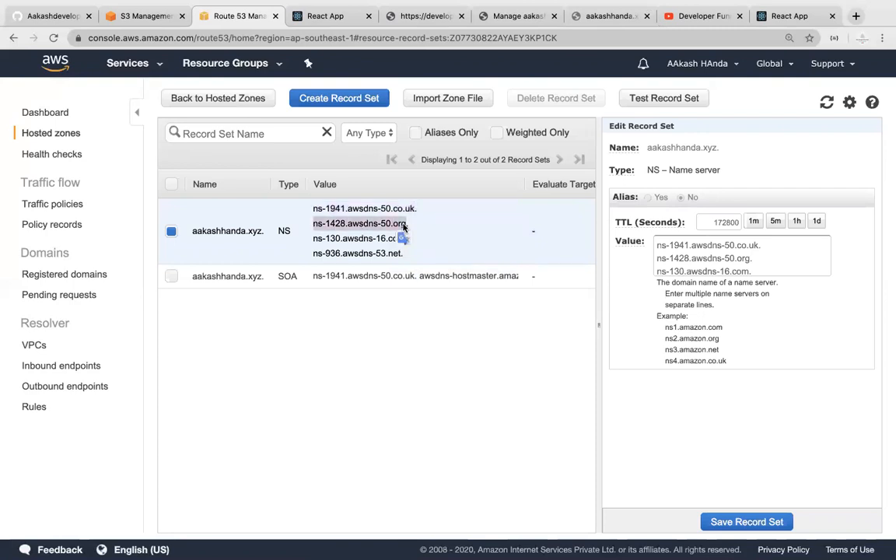
{"action": "left_click", "coordinate": [428, 16]}
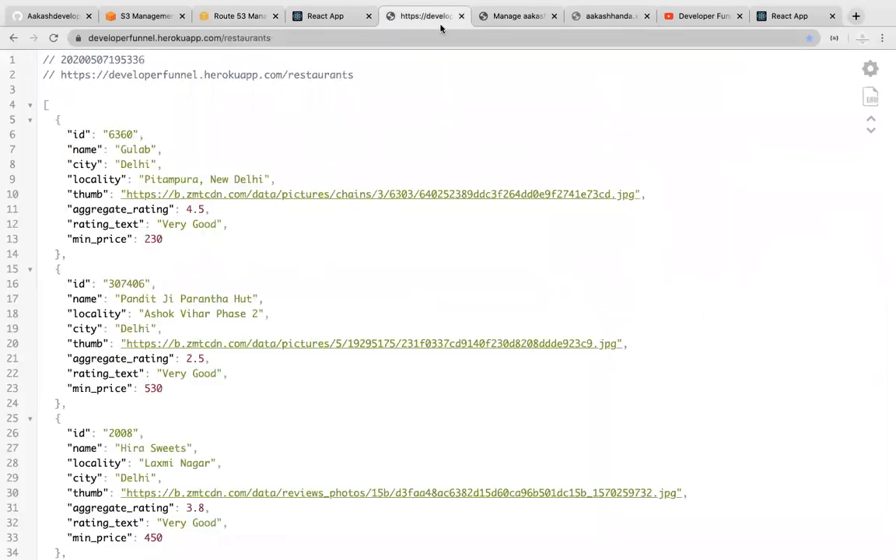
{"action": "left_click", "coordinate": [512, 15]}
{"action": "left_click", "coordinate": [392, 158]}
{"action": "left_click_drag", "start_coordinate": [392, 158], "coordinate": [318, 157]}
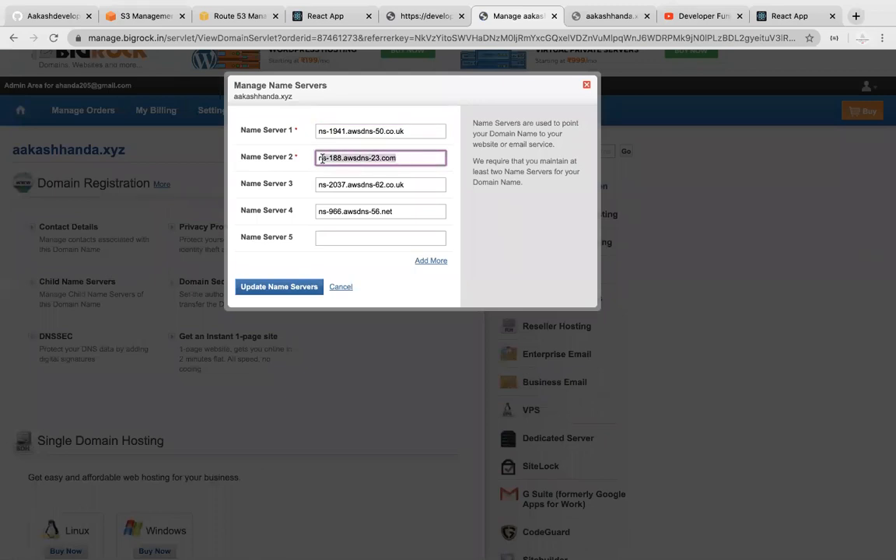
{"action": "key", "text": "super+v"}
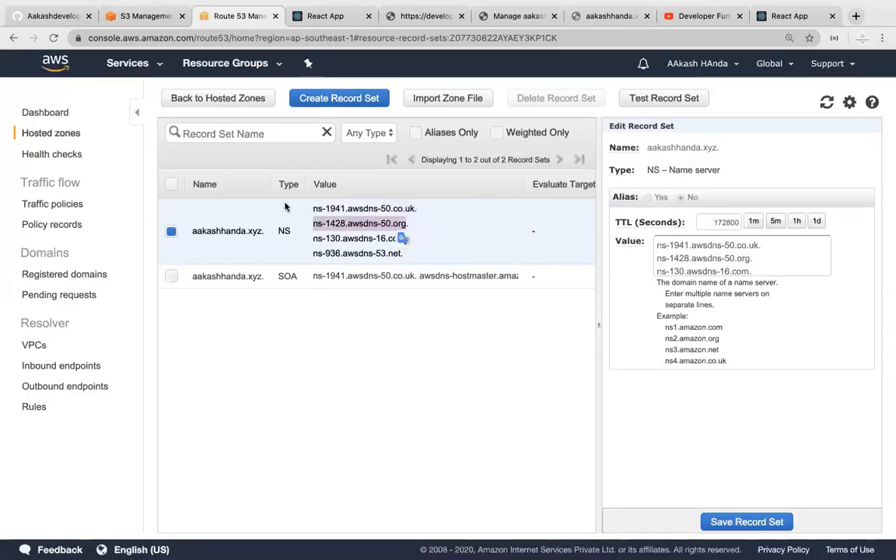
Copy ns-130.awsdns-16.com from the Route 53 NS record and enter it as Name Server 3 in BigRock
{"action": "left_click", "coordinate": [210, 16]}
{"action": "left_click_drag", "start_coordinate": [311, 240], "coordinate": [406, 239]}
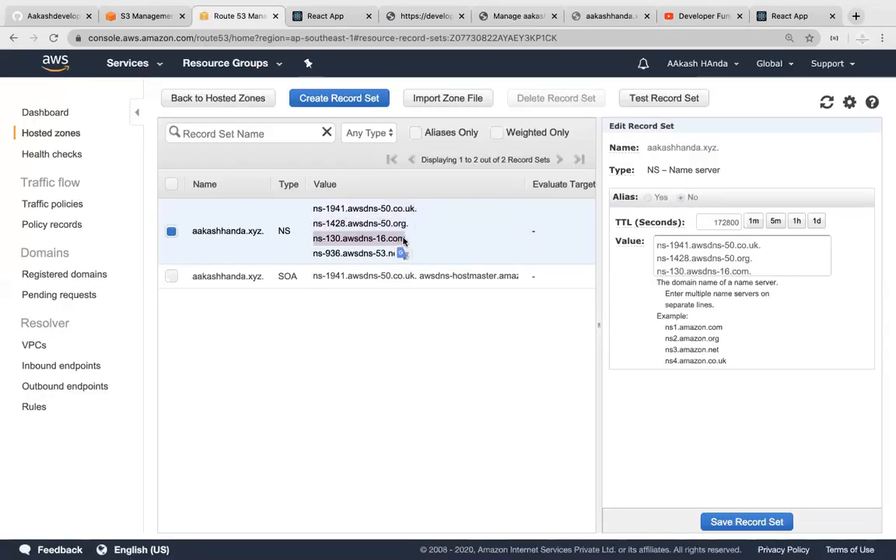
{"action": "left_click", "coordinate": [514, 21]}
{"action": "left_click_drag", "start_coordinate": [413, 184], "coordinate": [318, 184]}
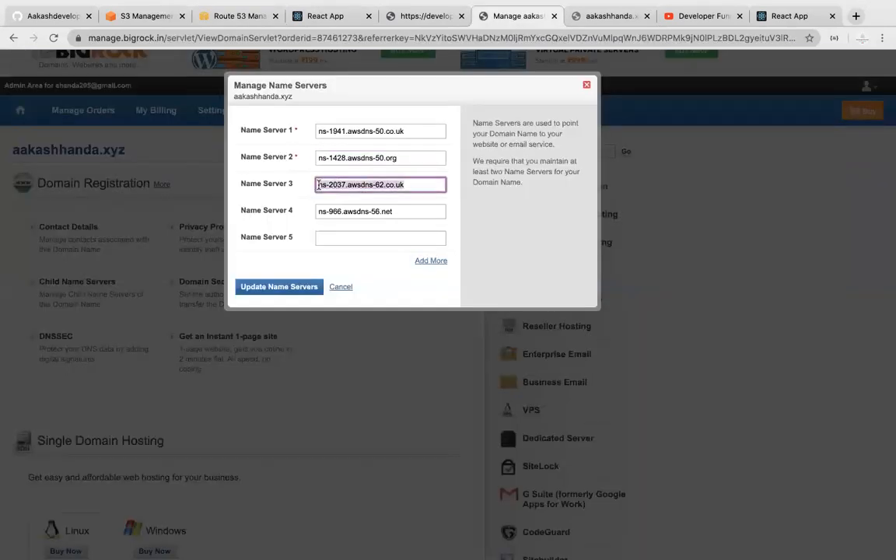
{"action": "key", "text": "ctrl+v"}
Copy ns-936.awsdns-53.net from the Route 53 NS record into Name Server 4 in BigRock and save the name servers
{"action": "left_click", "coordinate": [208, 17]}
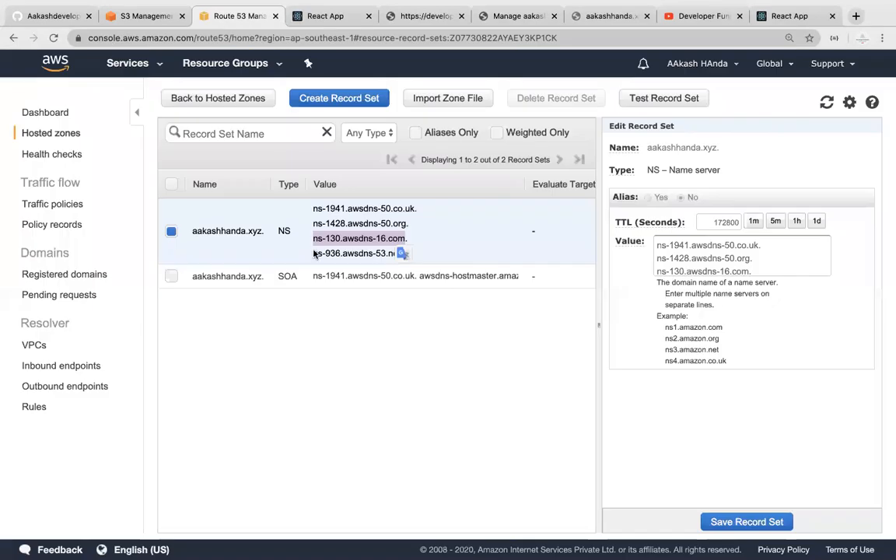
{"action": "left_click_drag", "start_coordinate": [314, 254], "coordinate": [405, 253]}
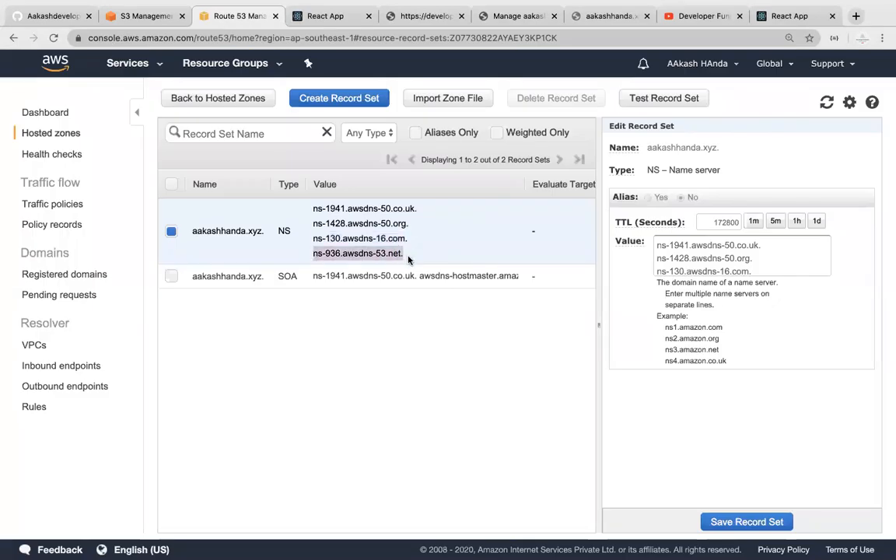
{"action": "left_click", "coordinate": [490, 16]}
{"action": "left_click_drag", "start_coordinate": [402, 212], "coordinate": [284, 213]}
{"action": "key", "text": "ctrl+v"}
{"action": "left_click", "coordinate": [274, 286]}
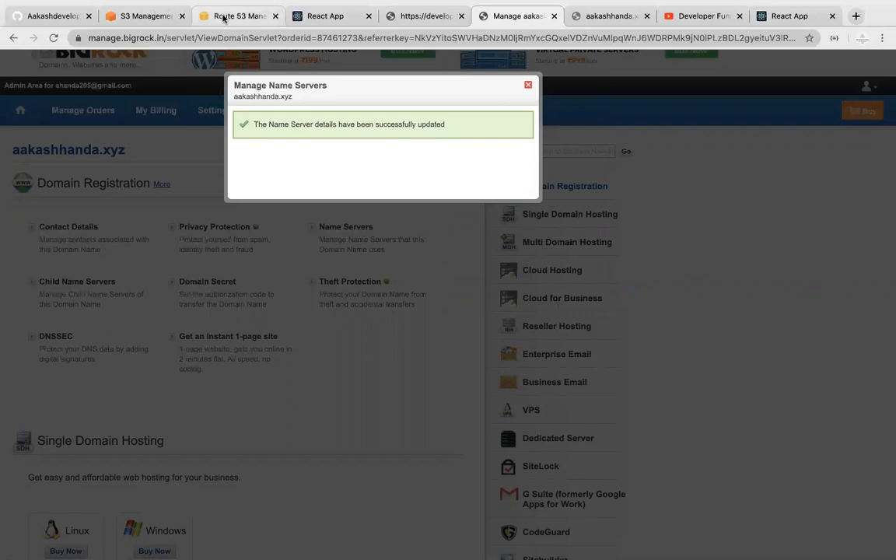
Create an IPv4 A alias record in the Route 53 hosted zone targeting the S3 website endpoint s3-website-ap-southeast-1.amazonaws.com
{"action": "left_click", "coordinate": [223, 17]}
{"action": "left_click", "coordinate": [348, 100]}
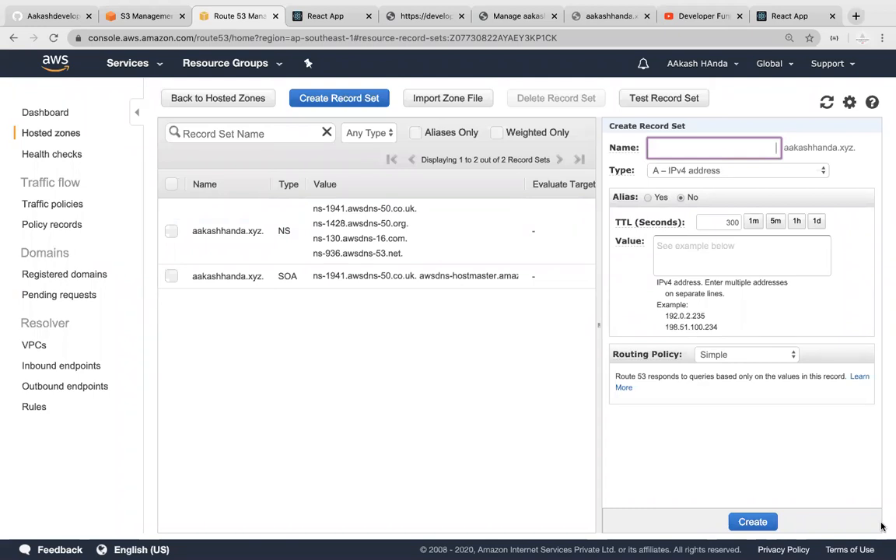
{"action": "left_click", "coordinate": [808, 438]}
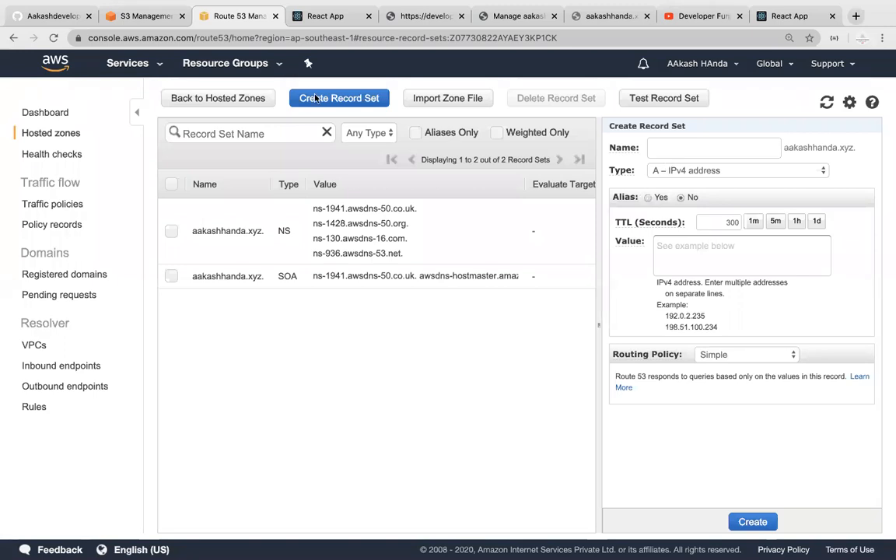
{"action": "left_click", "coordinate": [648, 197]}
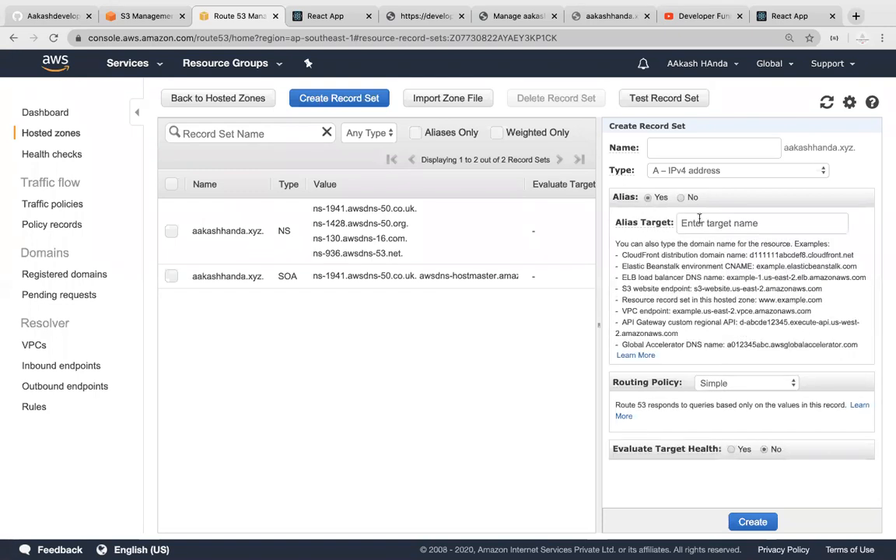
{"action": "left_click", "coordinate": [754, 223]}
{"action": "left_click", "coordinate": [748, 261]}
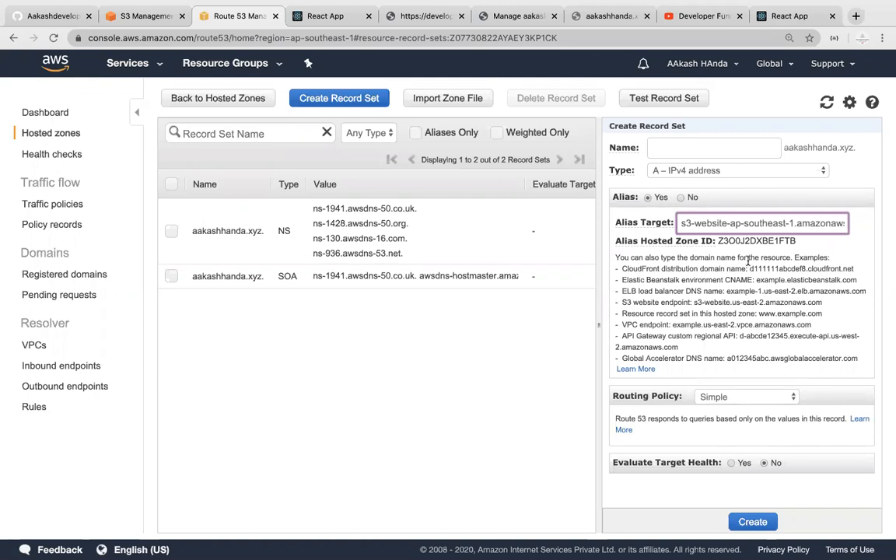
{"action": "left_click", "coordinate": [751, 522]}
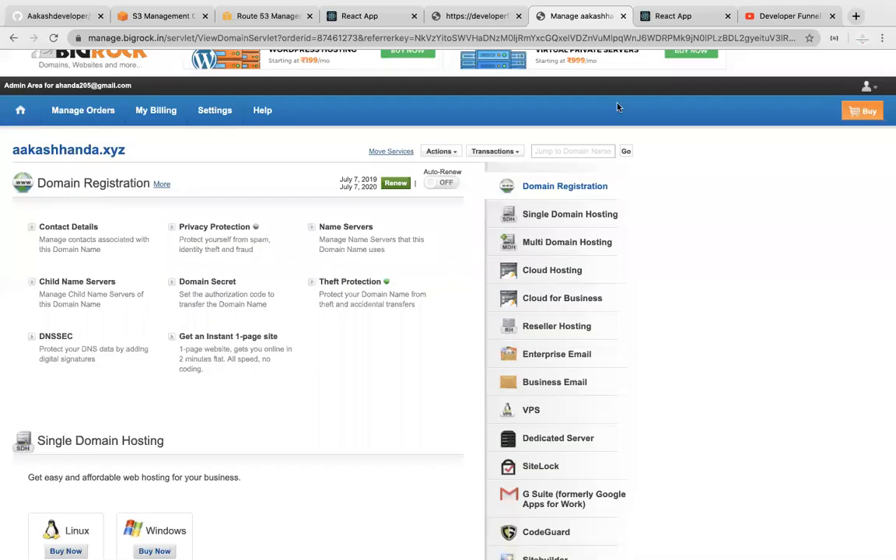
Check the restaurant page on the custom .xyz domain and review the S3 bucket files, Route 53 records and BigRock domain page
{"action": "left_click", "coordinate": [686, 16]}
{"action": "left_click", "coordinate": [245, 38]}
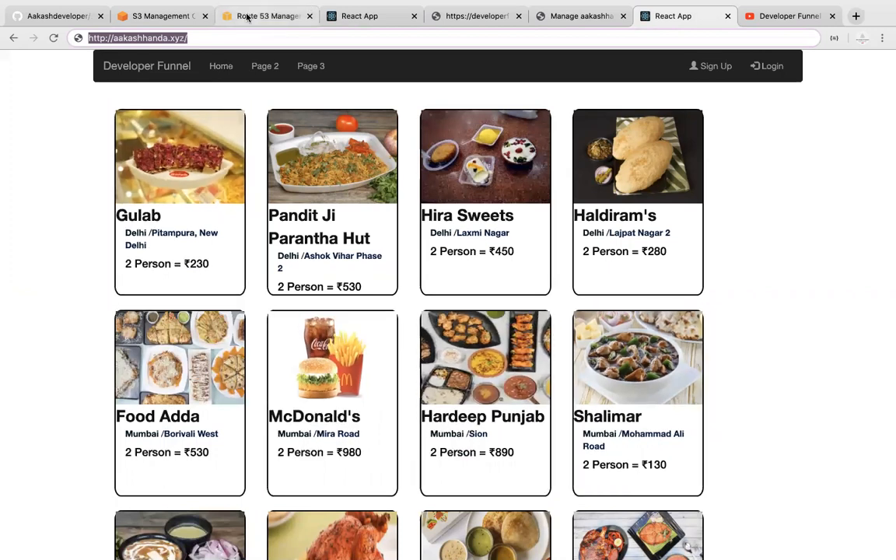
{"action": "left_click", "coordinate": [160, 17]}
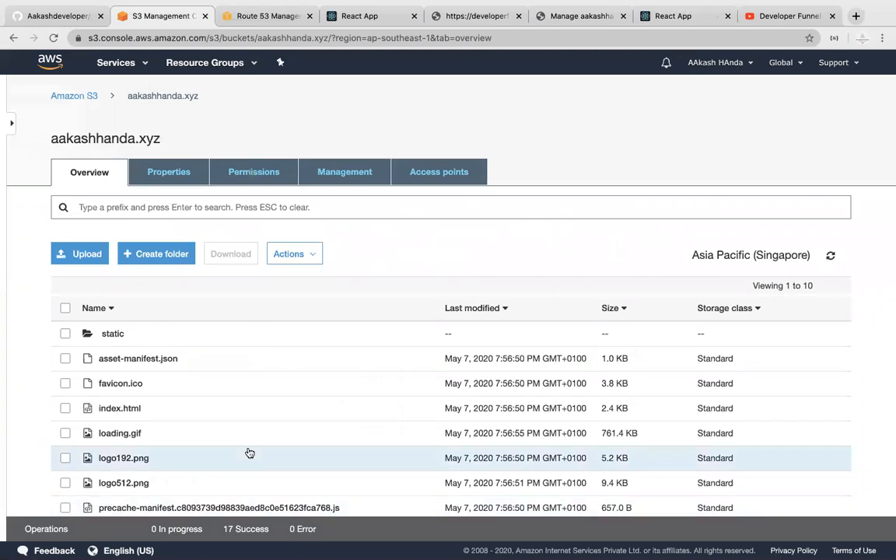
{"action": "scroll", "coordinate": [248, 451], "scroll_direction": "down", "scroll_amount": 5}
{"action": "scroll", "coordinate": [206, 279], "scroll_direction": "up", "scroll_amount": 2}
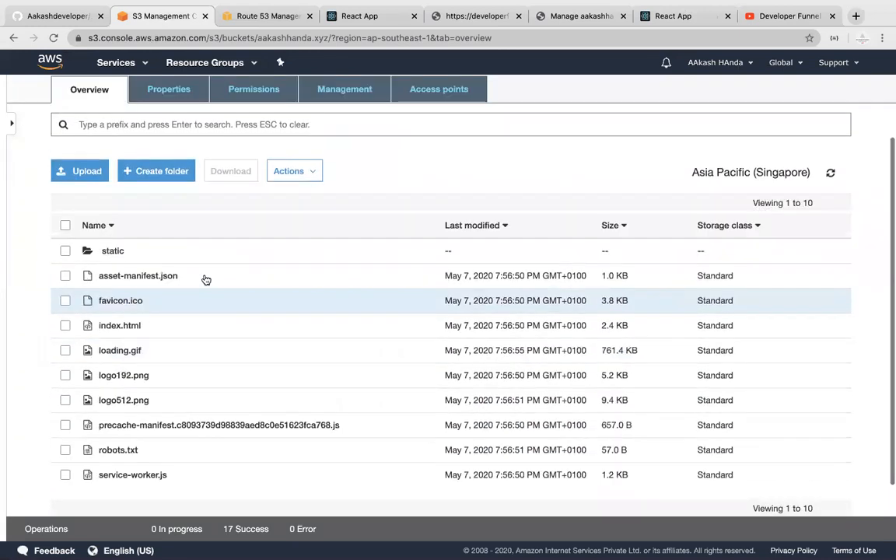
{"action": "left_click", "coordinate": [247, 19]}
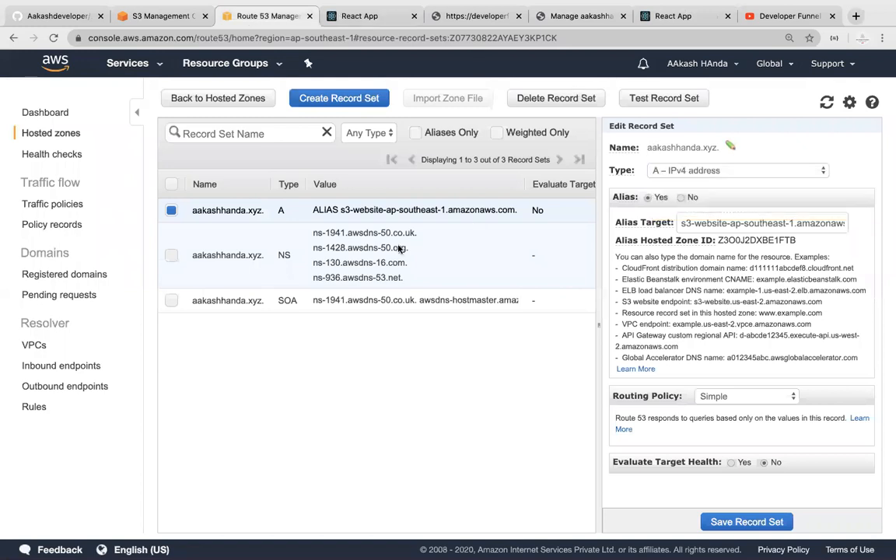
{"action": "left_click", "coordinate": [589, 23]}
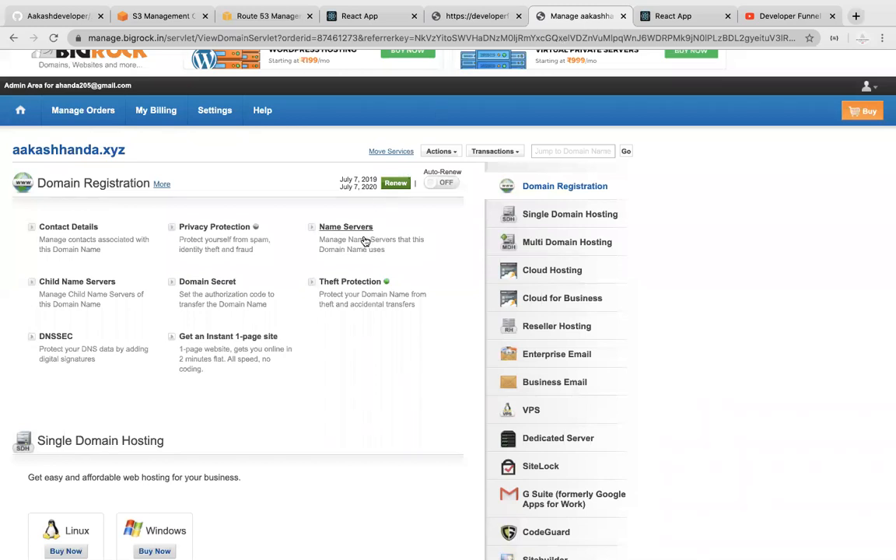
{"action": "left_click", "coordinate": [680, 22]}
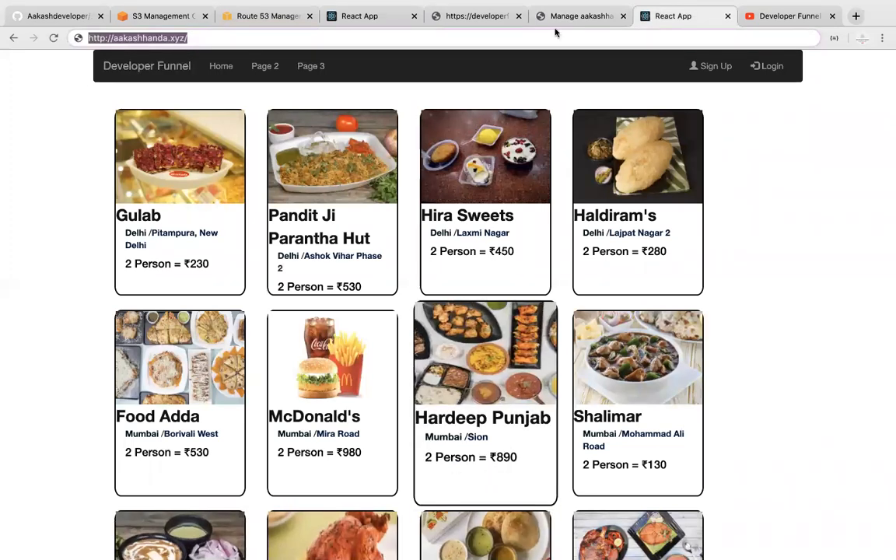
{"action": "left_click", "coordinate": [159, 16]}
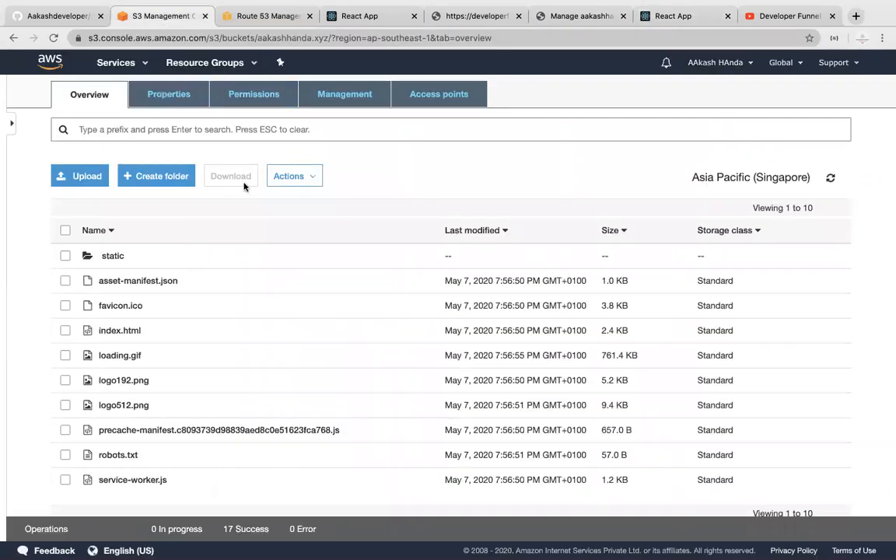
{"action": "left_click", "coordinate": [669, 16]}
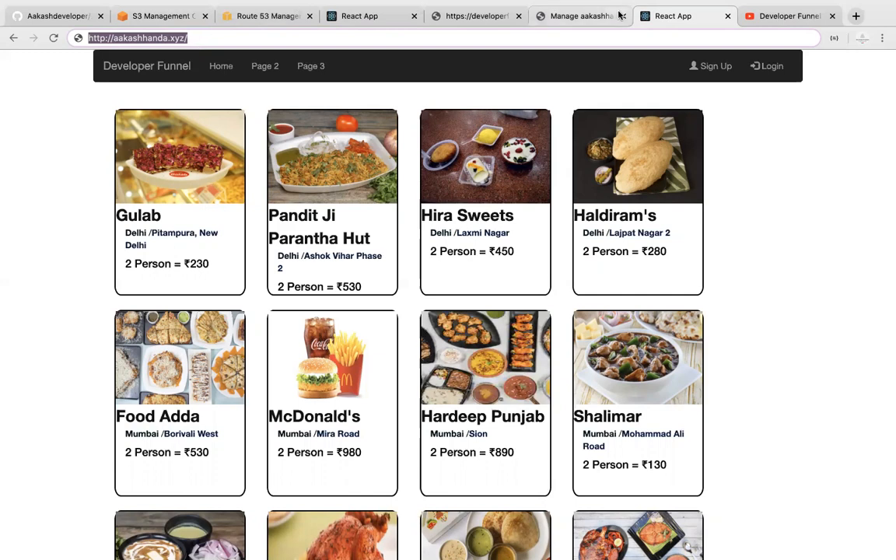
Switch to the Developer Funnel channel's videos page on YouTube
{"action": "left_click", "coordinate": [785, 17]}
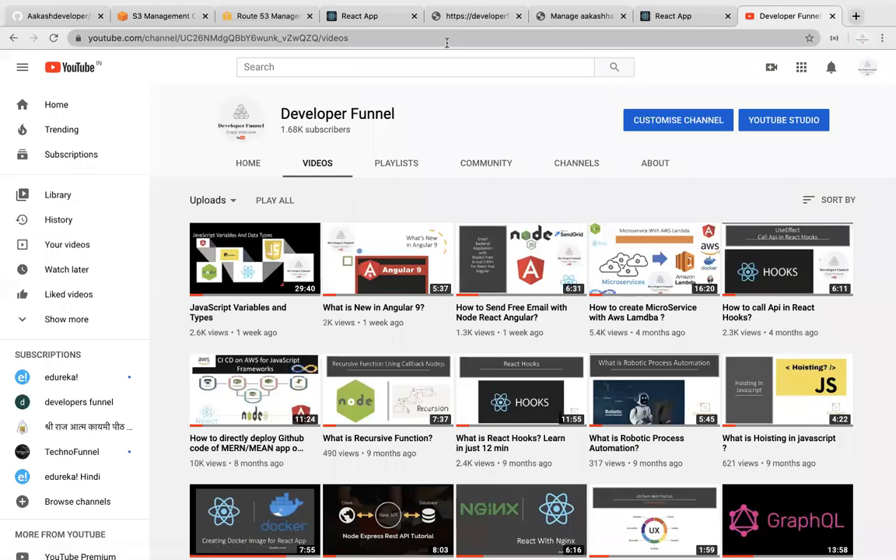
{"action": "key", "text": "super+shift+3"}
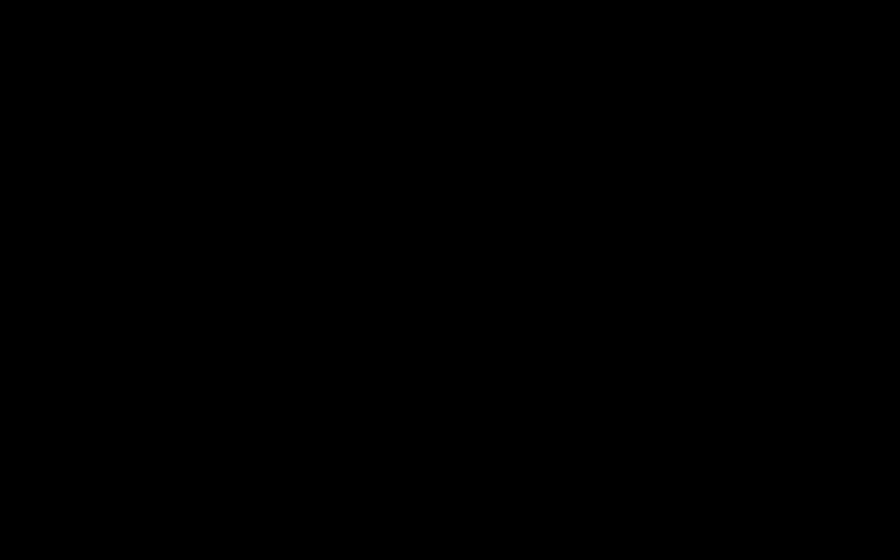